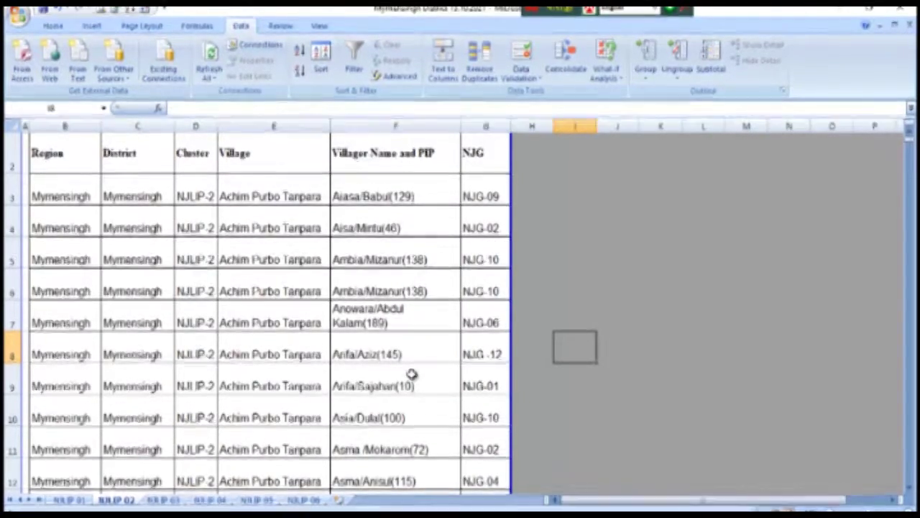
Select the Villager Name and PIP header cell F2 on the NJLIP 02 sheet.
click(357, 158)
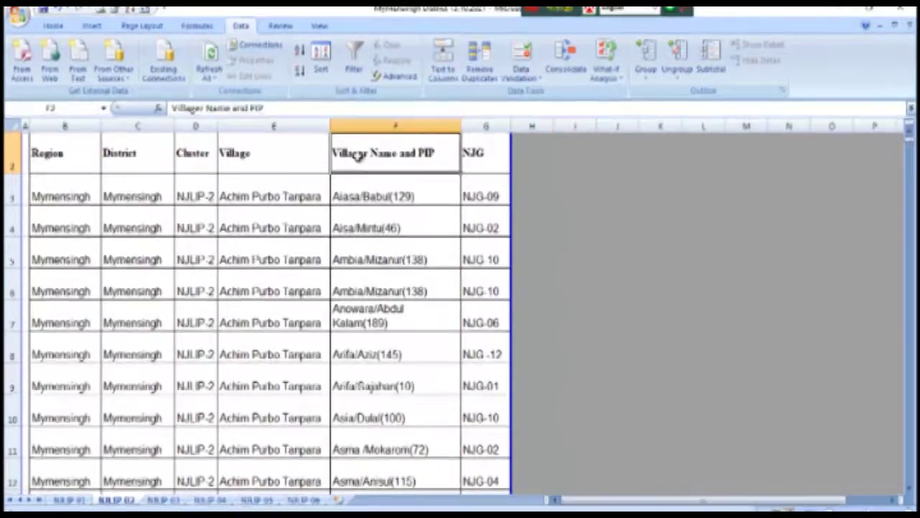
Turn on filter dropdowns for the table's header row from the Home tab.
click(51, 27)
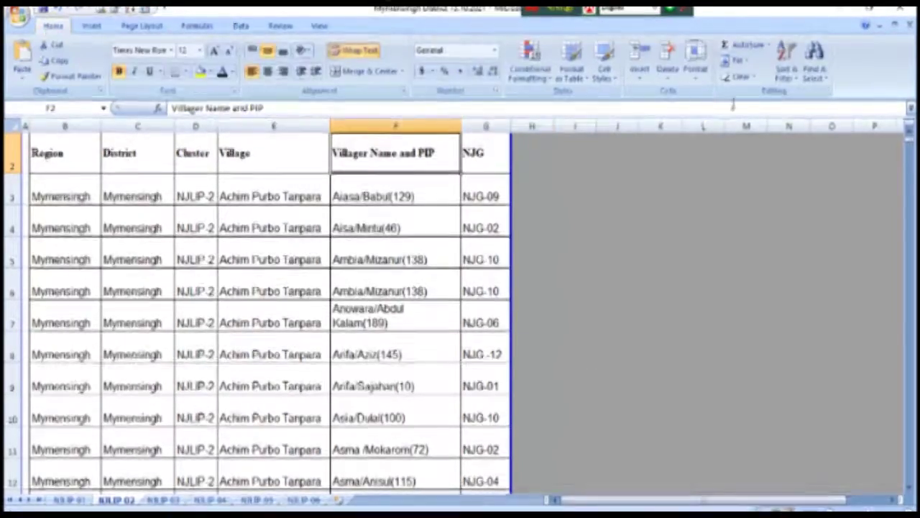
click(790, 69)
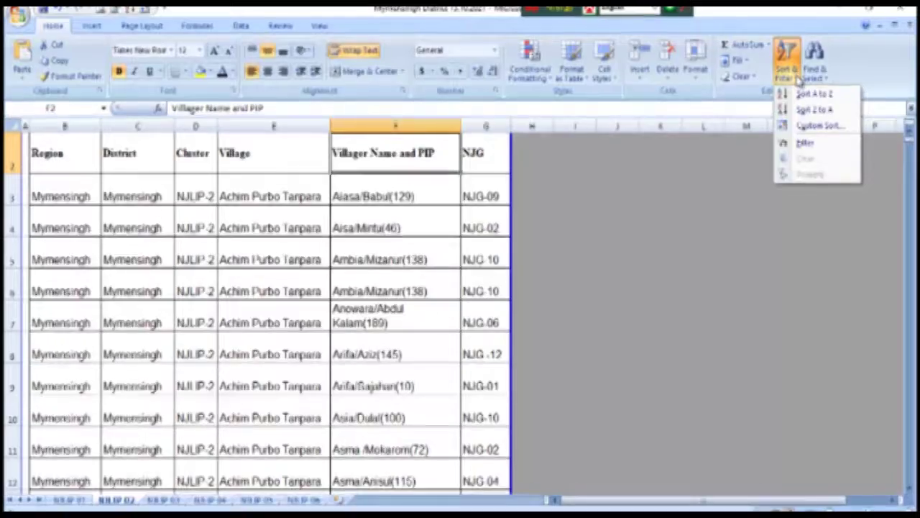
click(808, 144)
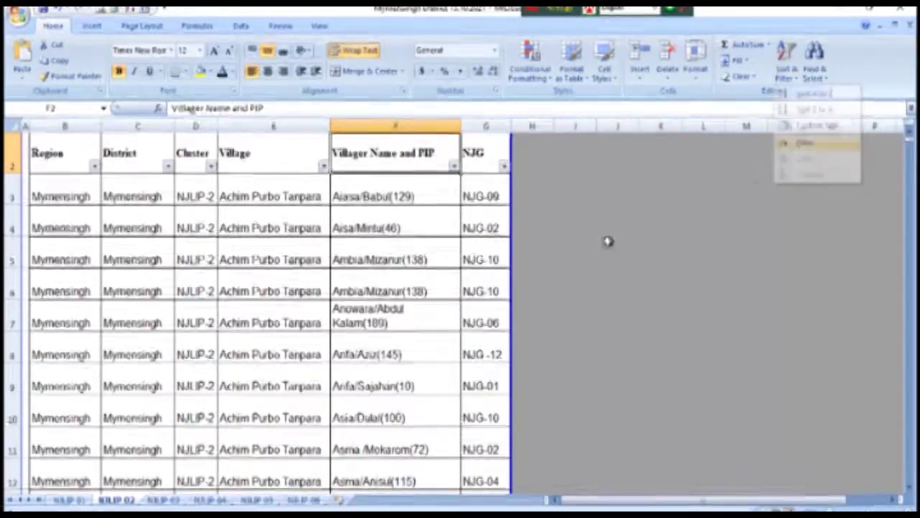
Attempt a custom sort on cell values for Villager Name and PIP, then cancel after the error.
click(455, 167)
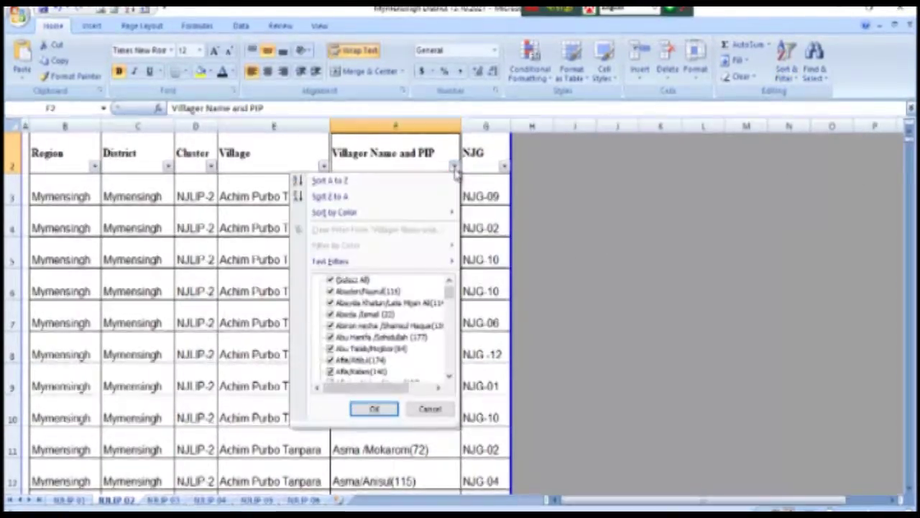
mouse_move(453, 213)
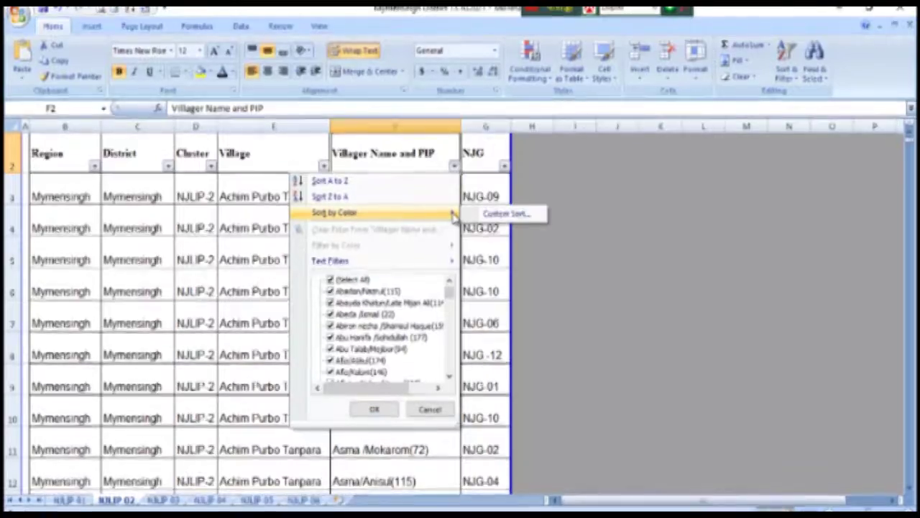
click(496, 214)
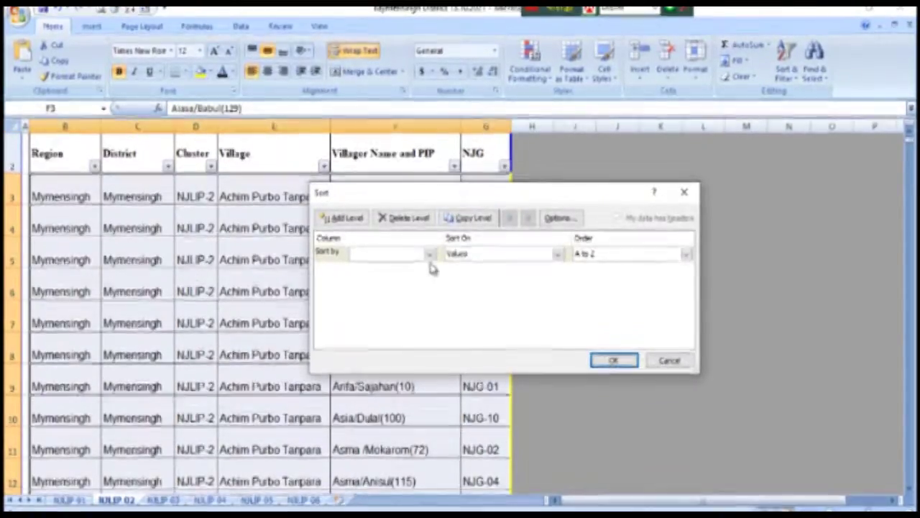
click(429, 255)
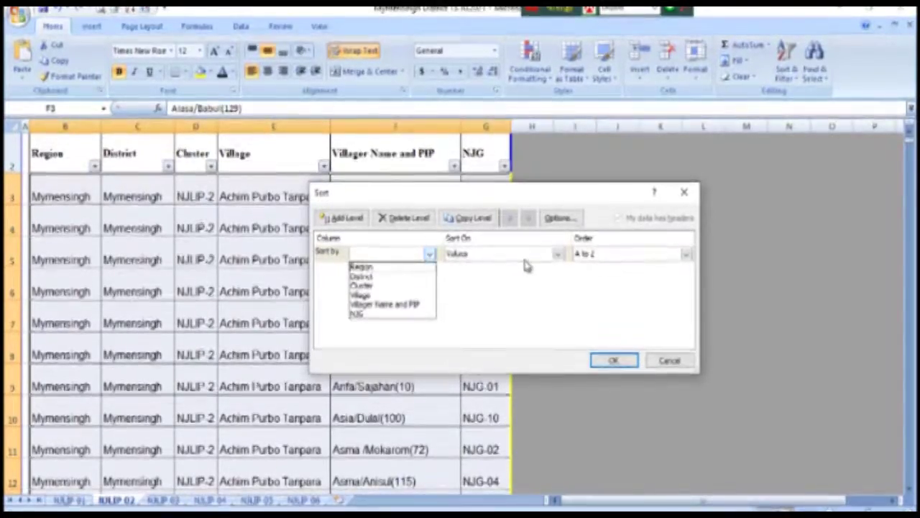
click(558, 258)
click(558, 258)
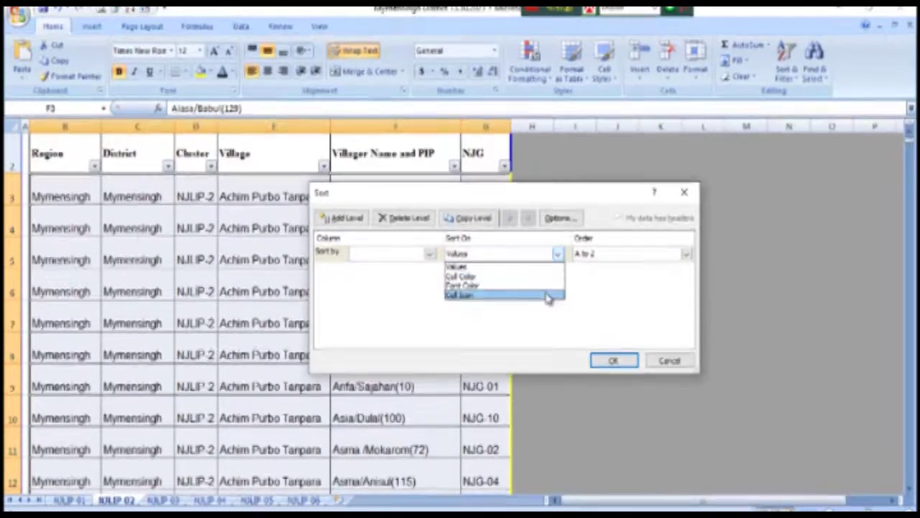
click(536, 267)
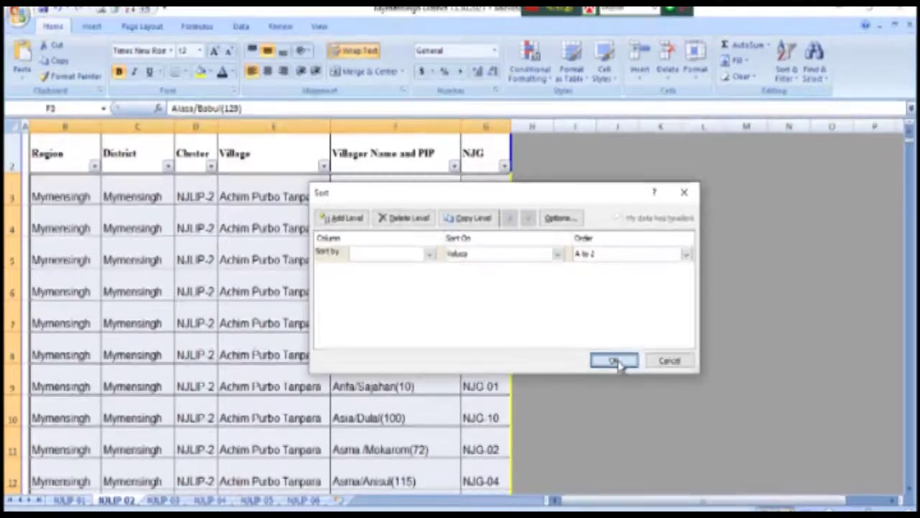
click(616, 363)
click(478, 312)
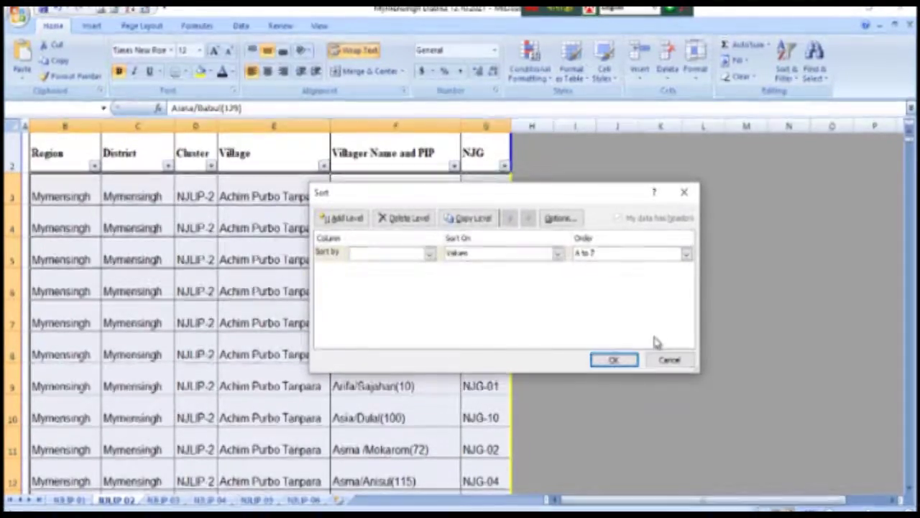
click(675, 363)
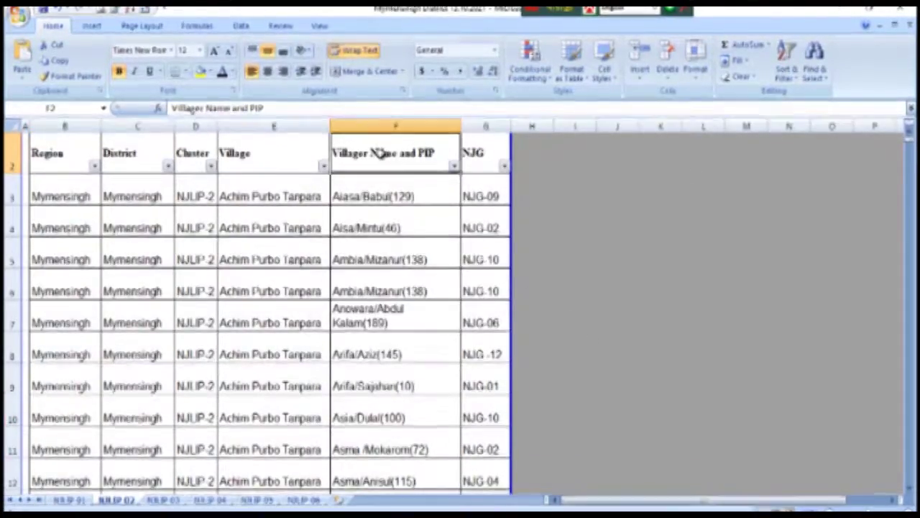
Sort Villager Name and PIP A to Z and scroll to confirm duplicates sit together.
click(298, 162)
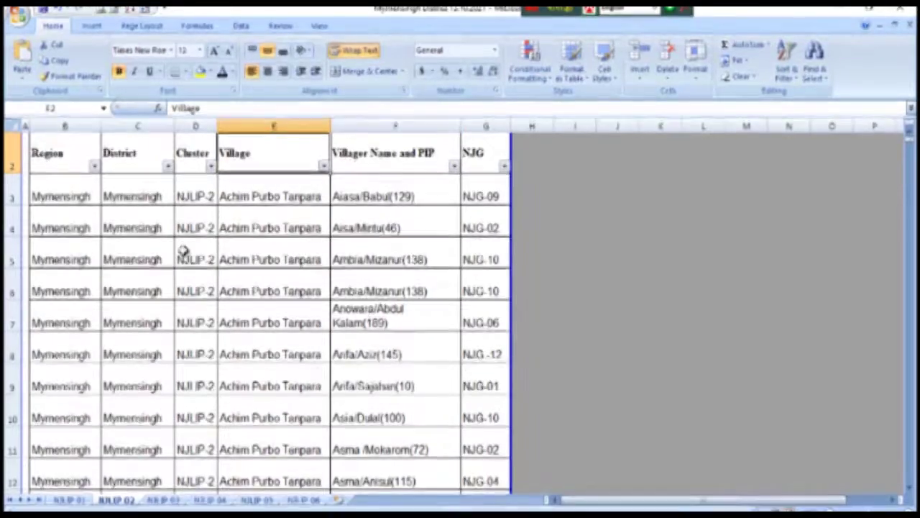
click(66, 156)
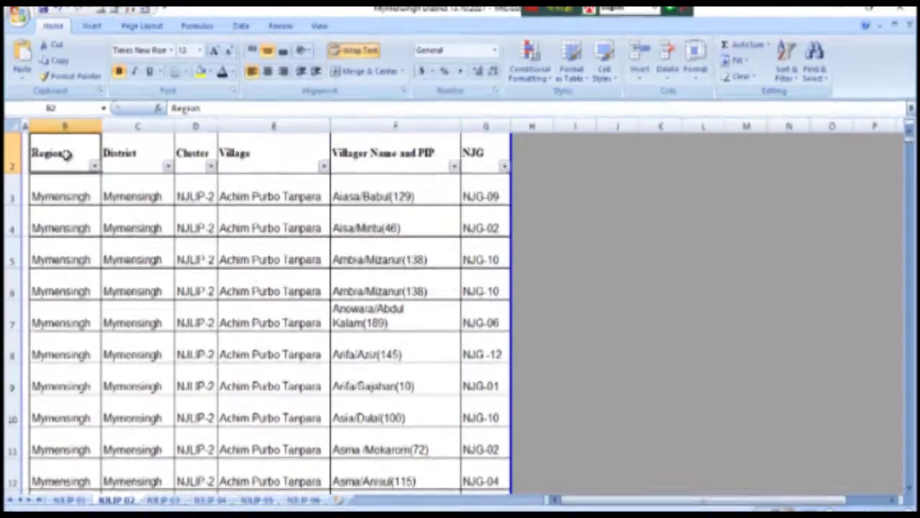
click(455, 168)
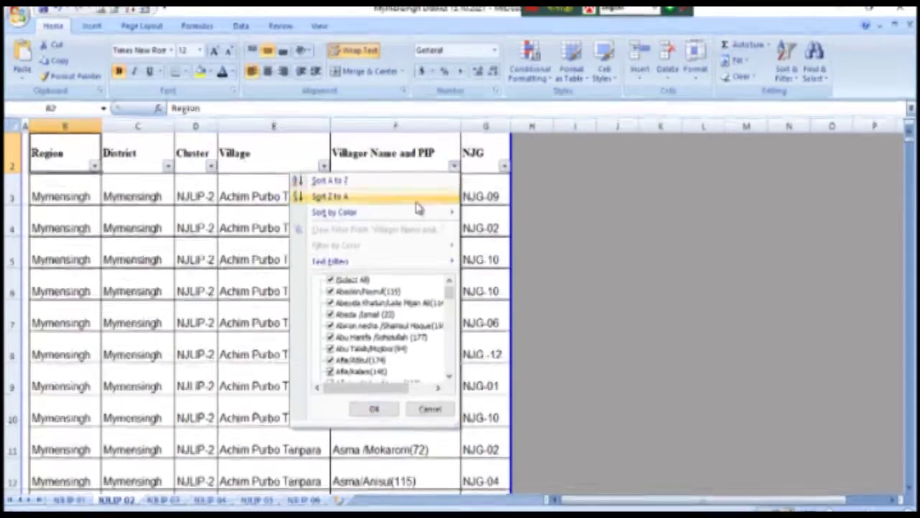
click(349, 183)
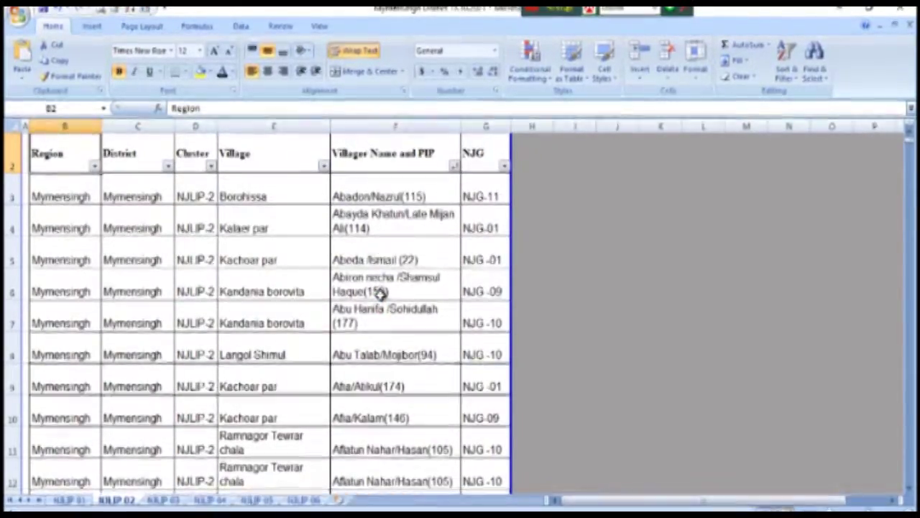
scroll(401, 419, down, 3)
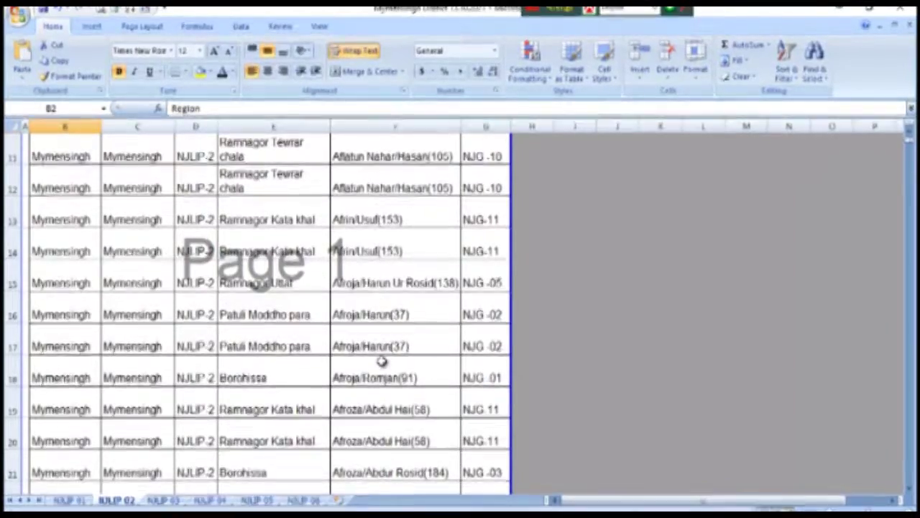
scroll(381, 362, down, 3)
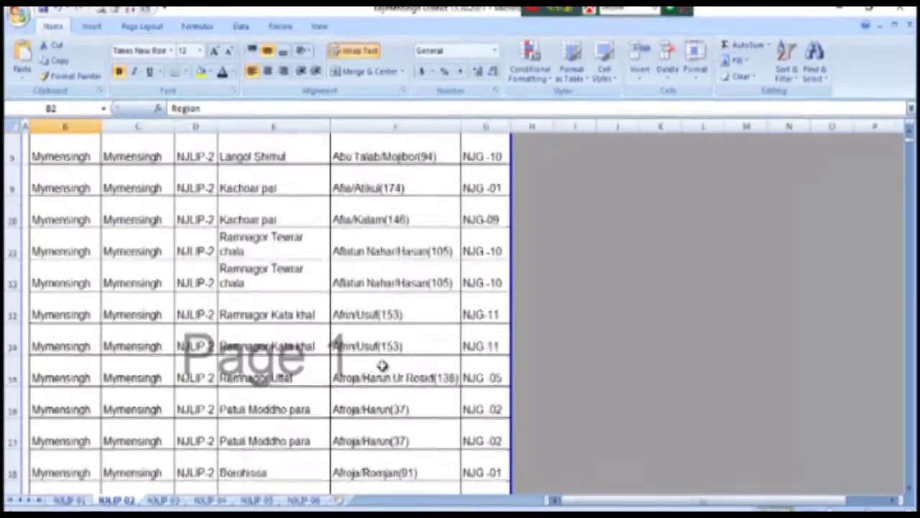
scroll(381, 365, up, 3)
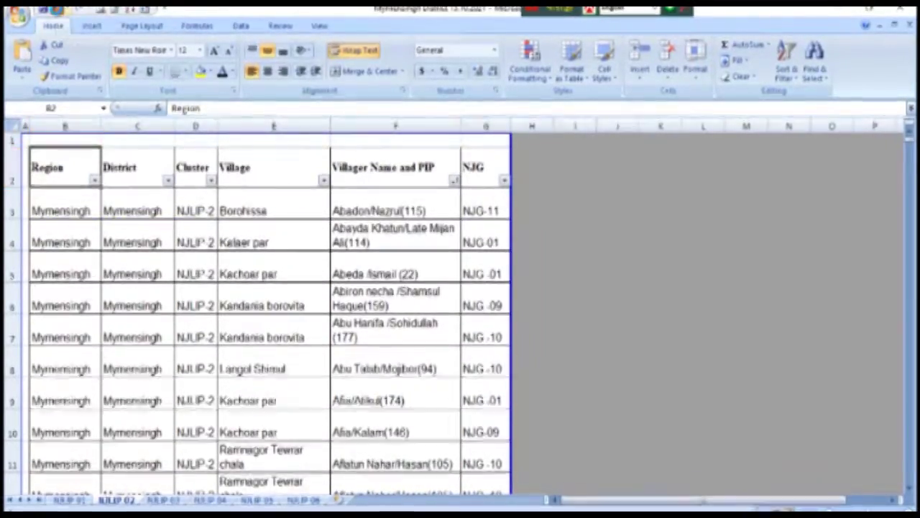
click(59, 10)
click(368, 210)
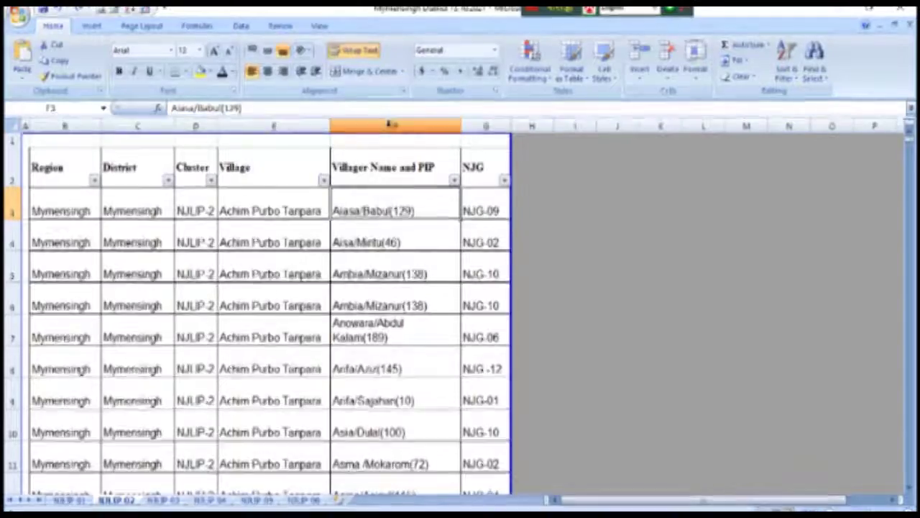
drag(51, 172, 496, 180)
click(787, 68)
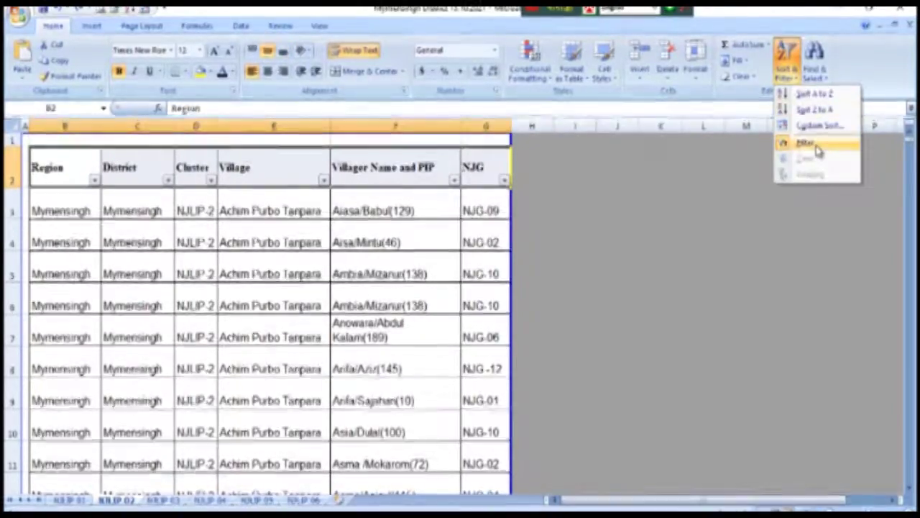
click(791, 143)
click(332, 281)
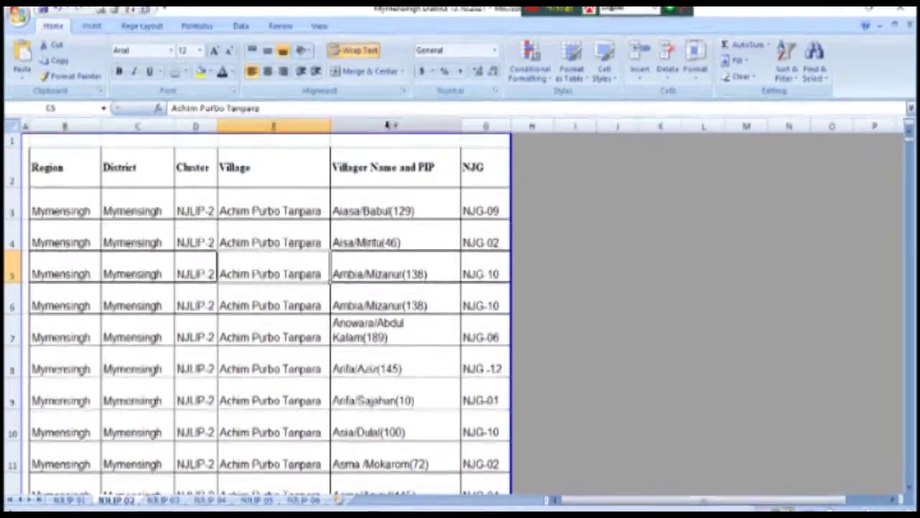
click(387, 125)
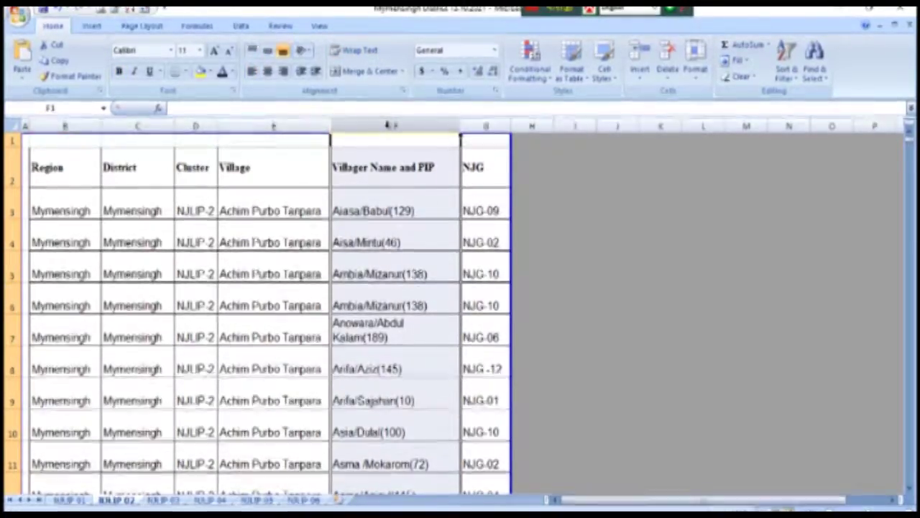
scroll(390, 312, down, 5)
scroll(390, 312, down, 12)
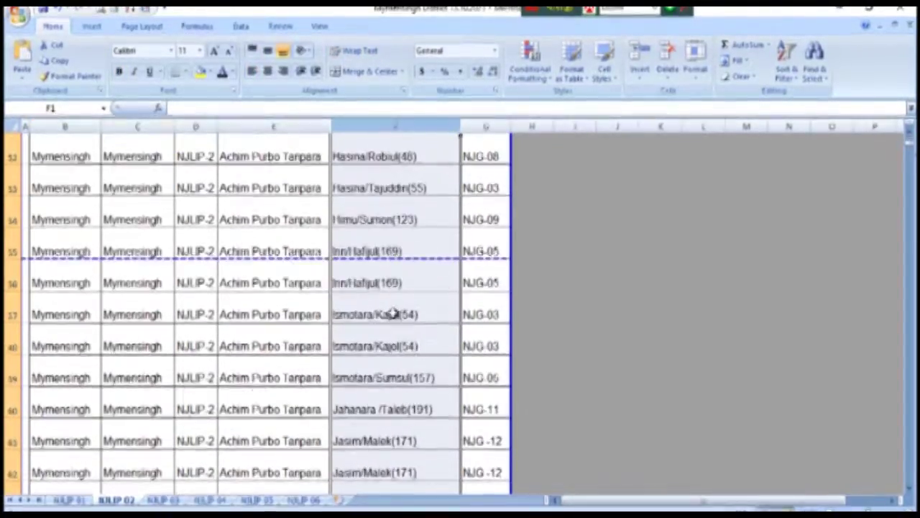
scroll(907, 230, down, 13)
scroll(899, 319, down, 9)
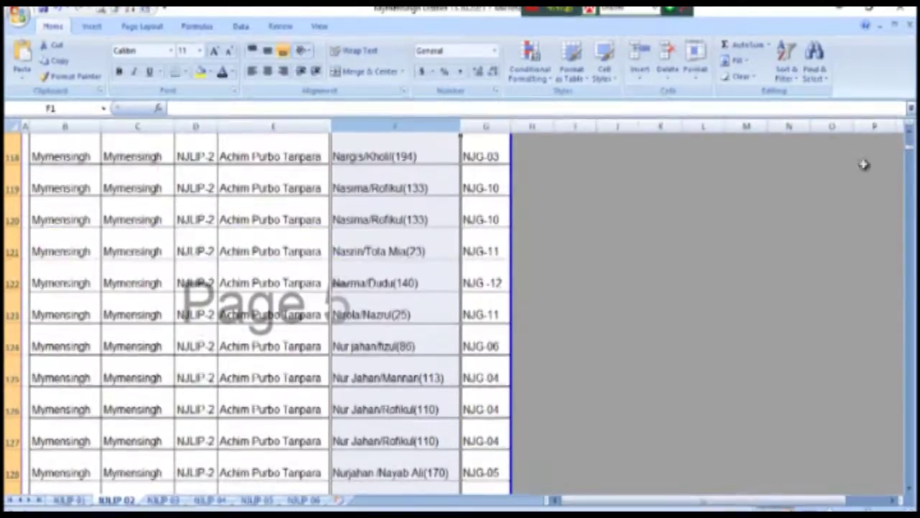
mouse_move(912, 154)
mouse_down()
mouse_move(897, 395)
mouse_move(886, 451)
mouse_move(860, 483)
mouse_up()
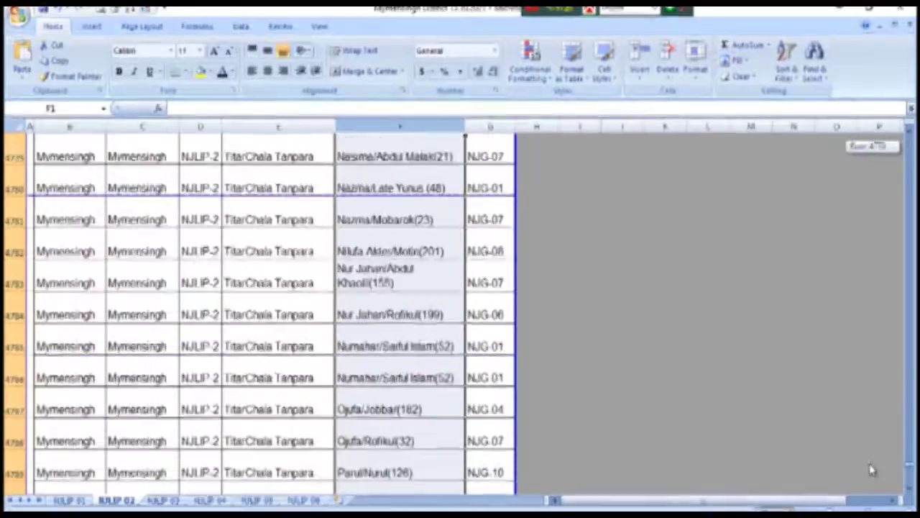
drag(861, 484, 860, 484)
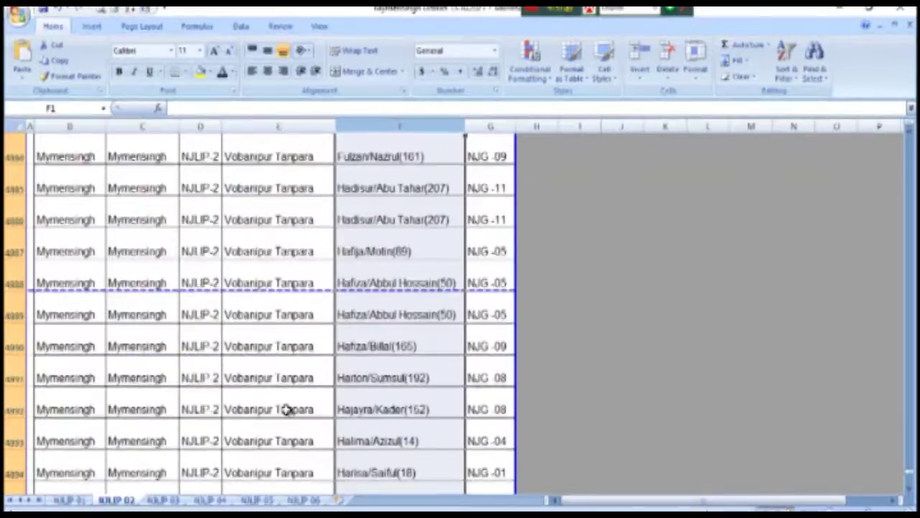
scroll(312, 375, down, 5)
scroll(313, 372, down, 5)
scroll(315, 368, down, 5)
scroll(317, 361, down, 10)
scroll(316, 361, up, 10)
scroll(316, 361, up, 3)
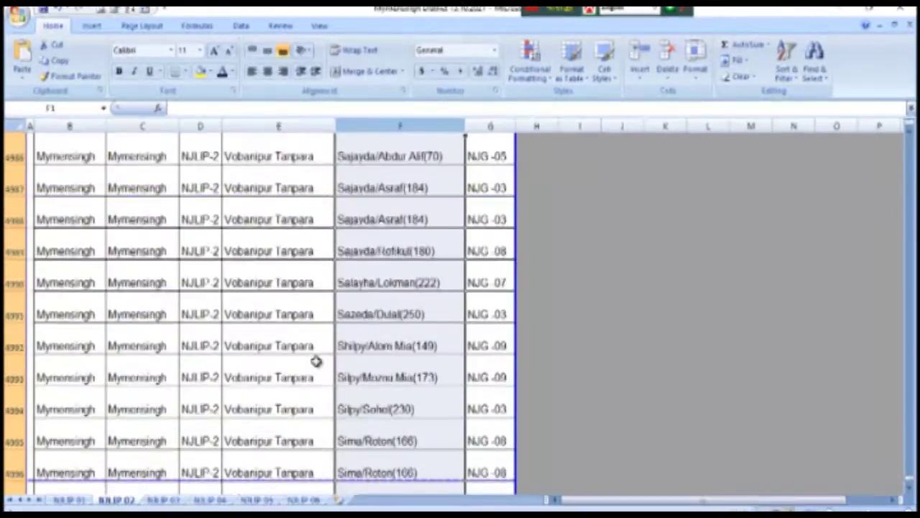
scroll(316, 361, down, 1)
scroll(317, 361, down, 2)
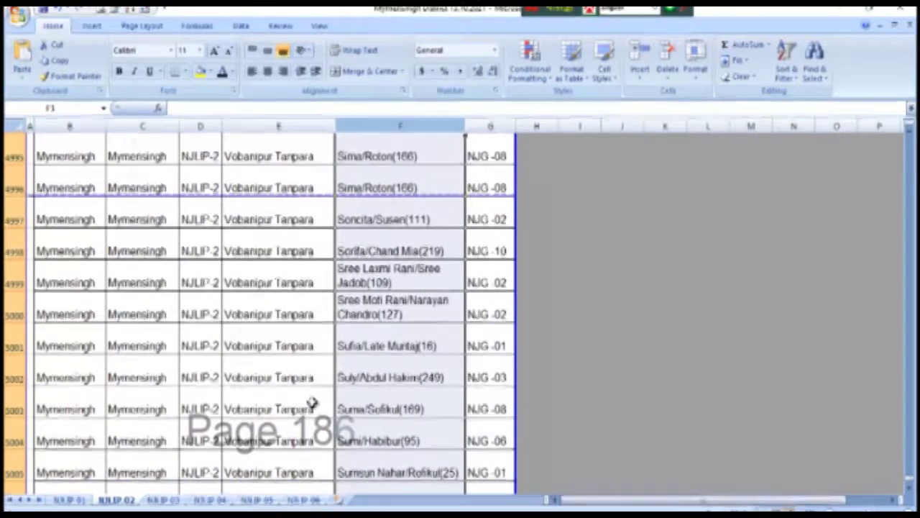
scroll(250, 401, down, 4)
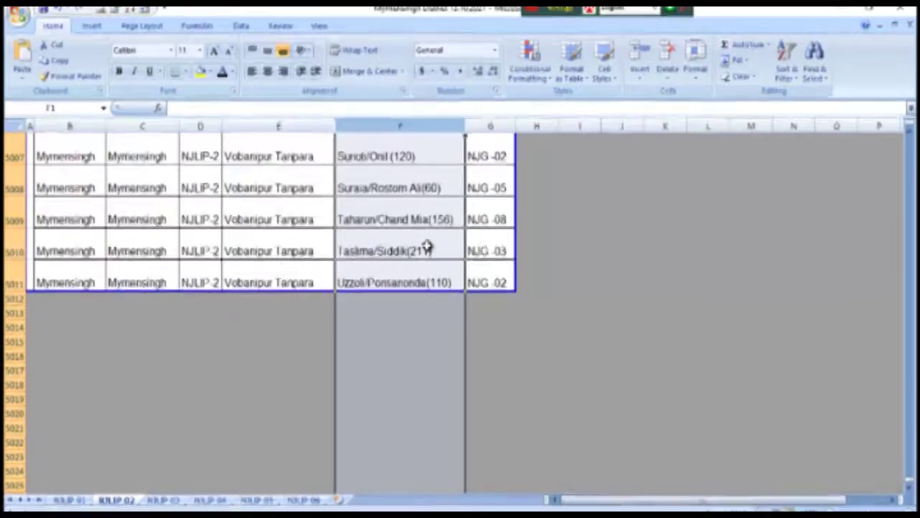
mouse_move(903, 465)
mouse_down()
mouse_move(907, 477)
mouse_move(907, 144)
mouse_up()
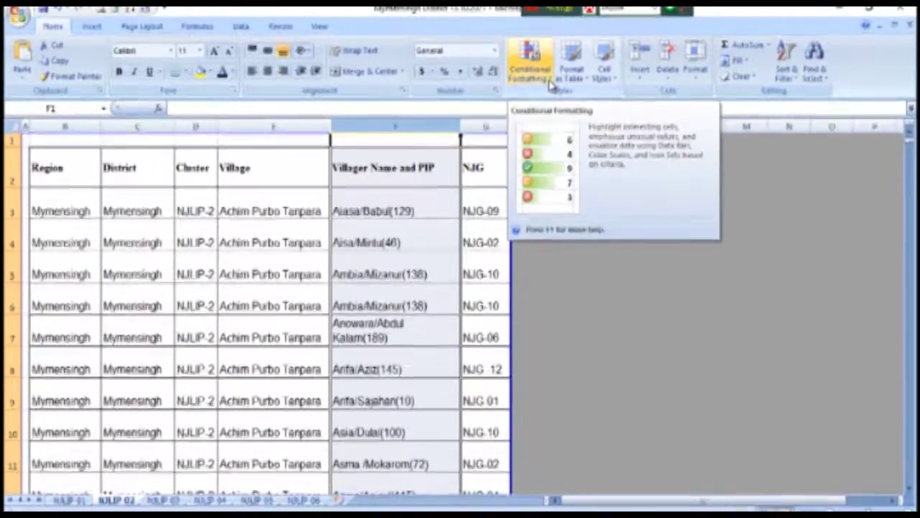
Add a Duplicate Values rule to column F using Light Red Fill with Dark Red Text.
click(550, 83)
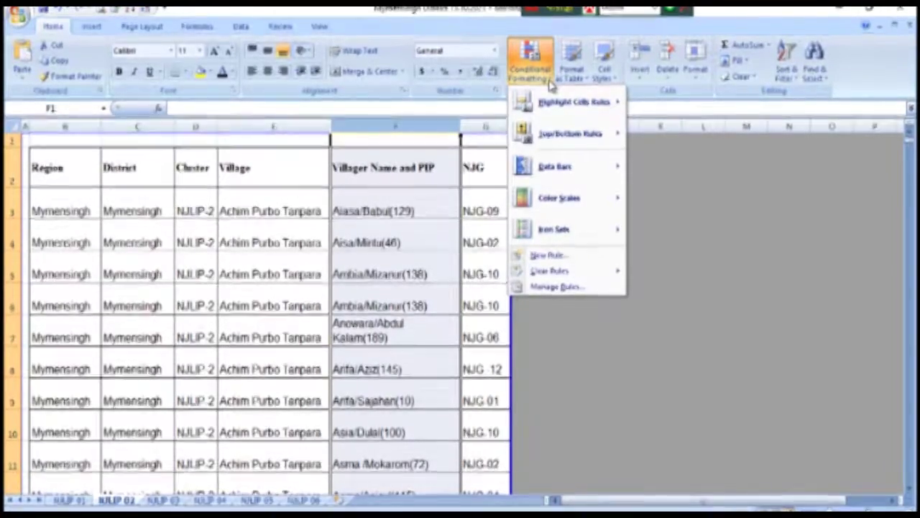
mouse_move(548, 114)
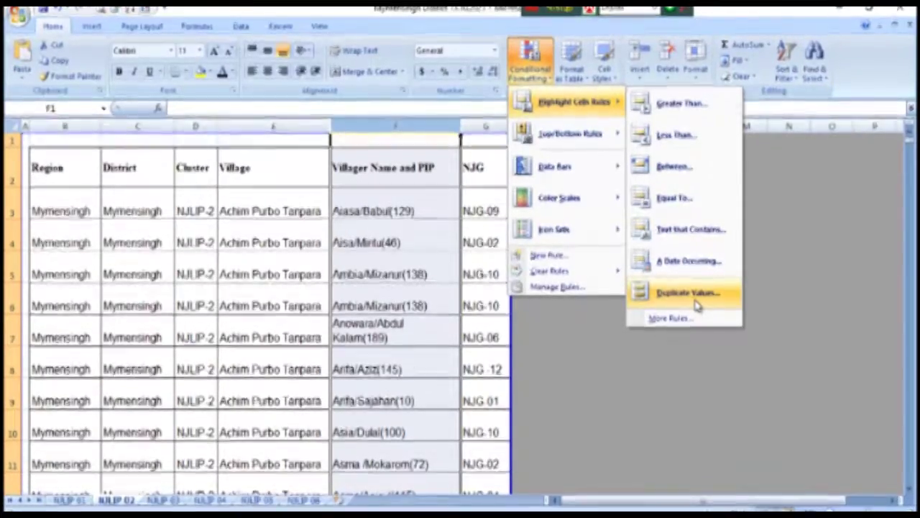
click(691, 292)
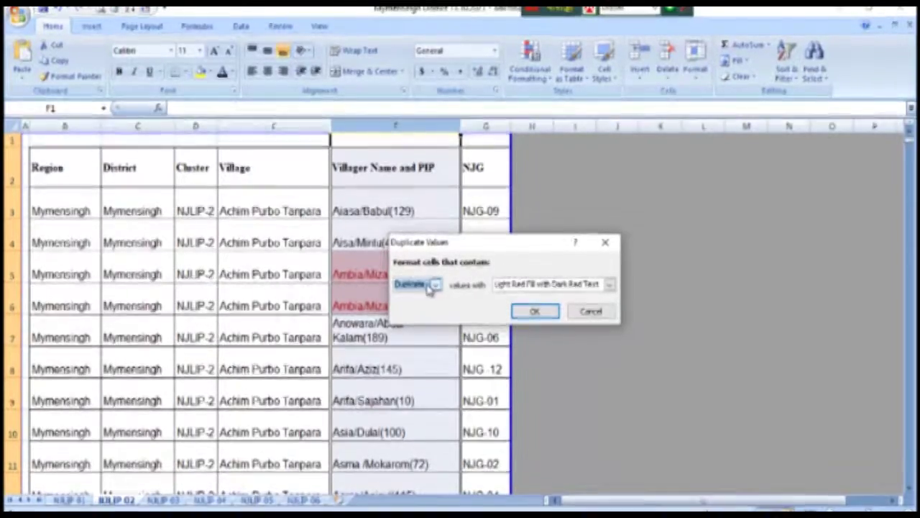
click(435, 285)
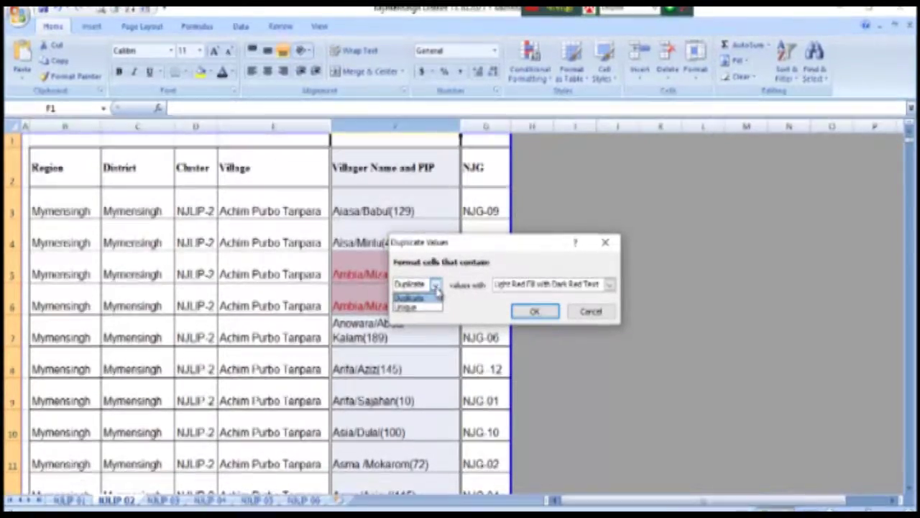
click(427, 296)
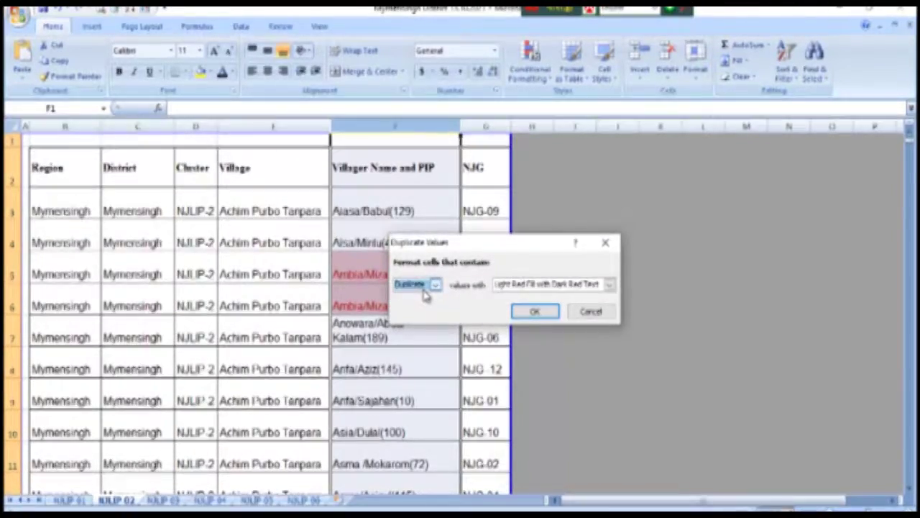
click(610, 285)
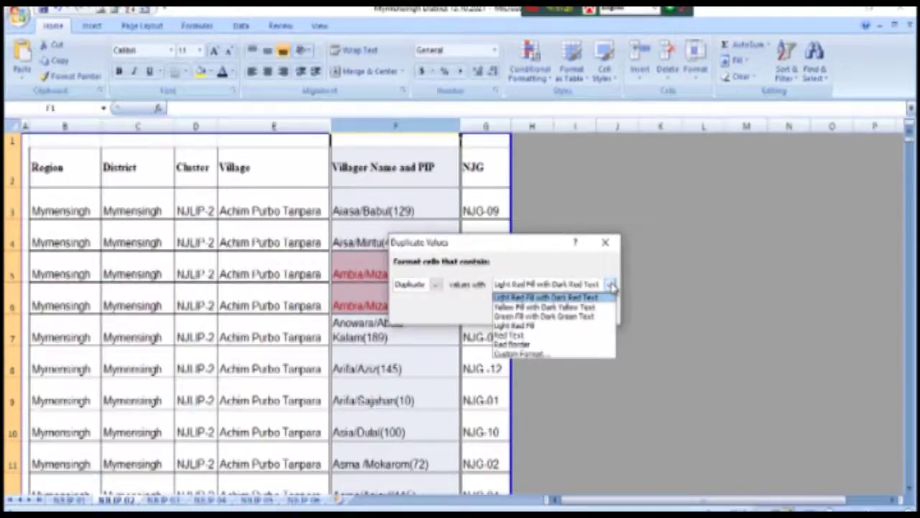
click(579, 308)
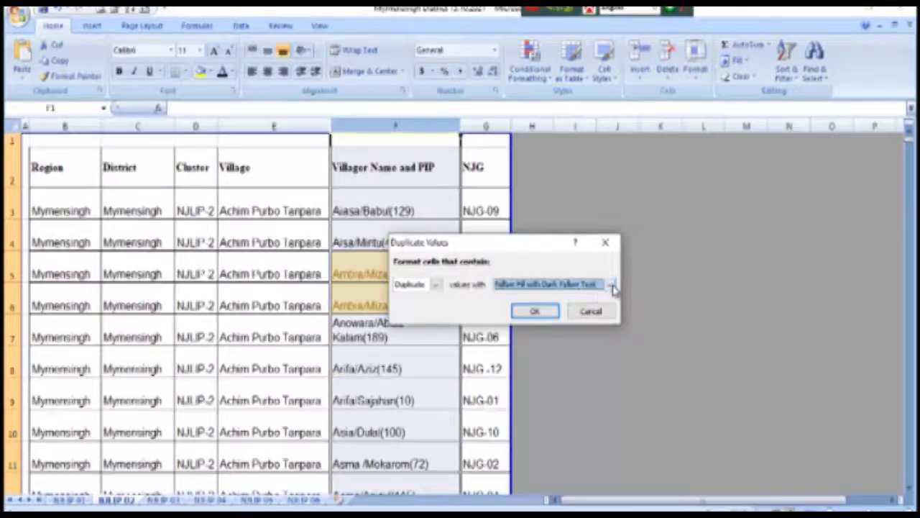
click(610, 285)
click(583, 295)
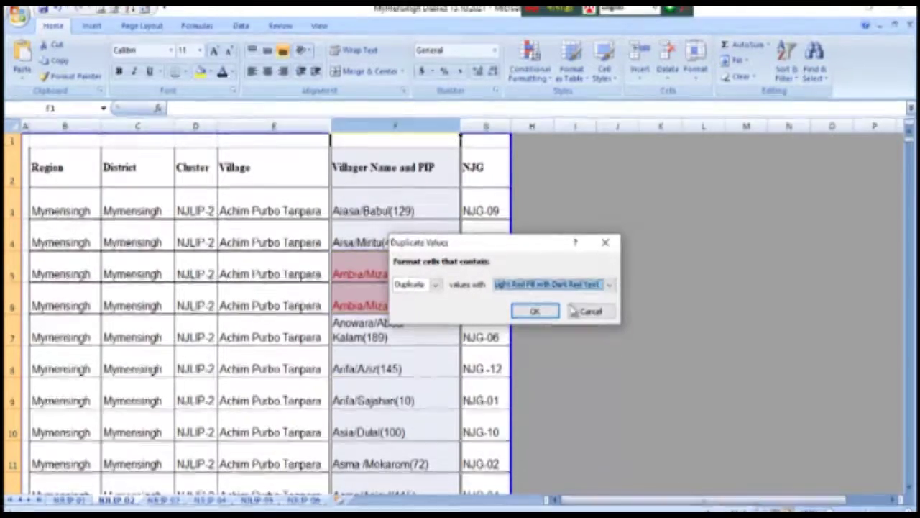
click(543, 312)
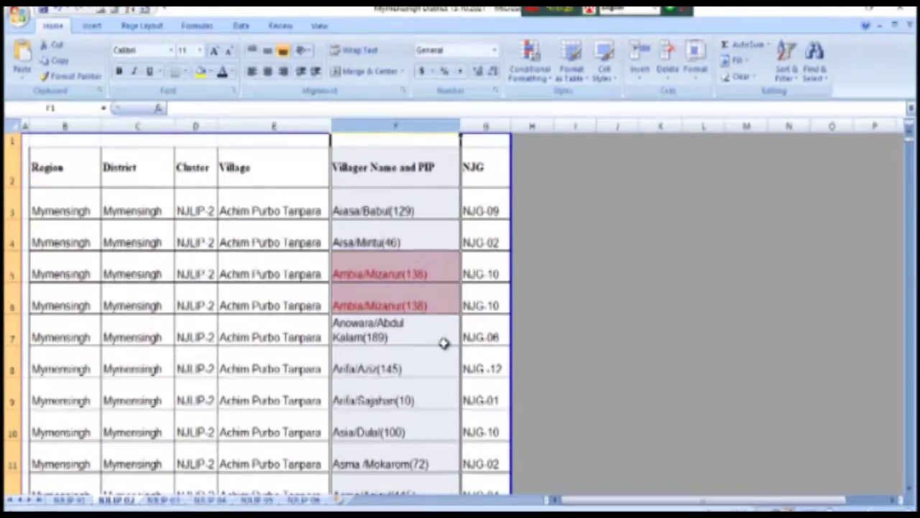
scroll(406, 298, down, 5)
scroll(406, 298, down, 4)
scroll(406, 297, down, 1)
scroll(406, 298, down, 1)
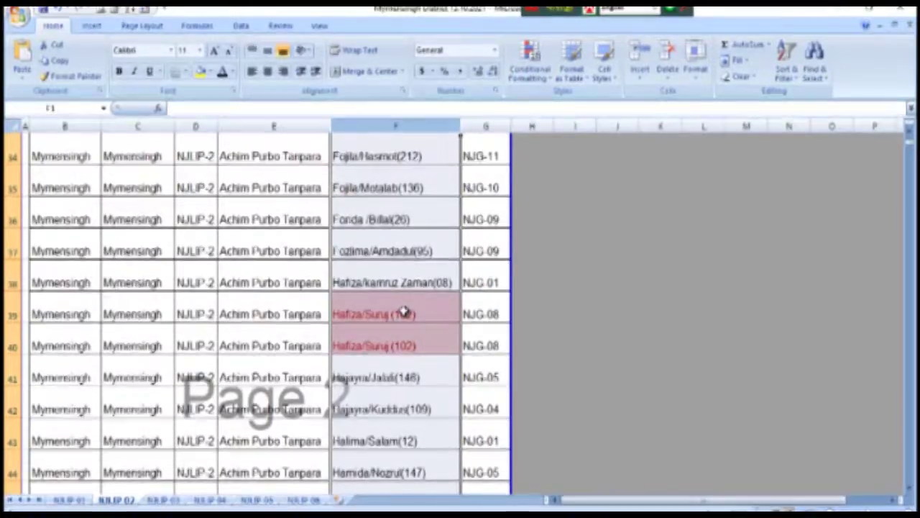
scroll(404, 310, down, 4)
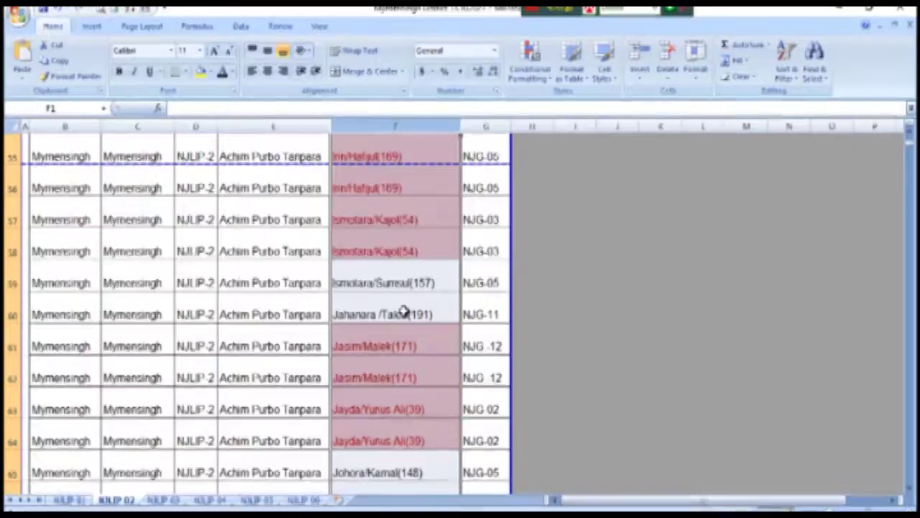
scroll(404, 311, down, 3)
scroll(404, 311, down, 3)
scroll(404, 310, down, 5)
scroll(404, 310, down, 5)
scroll(404, 312, down, 7)
scroll(396, 324, down, 7)
scroll(396, 324, down, 7)
scroll(400, 340, down, 7)
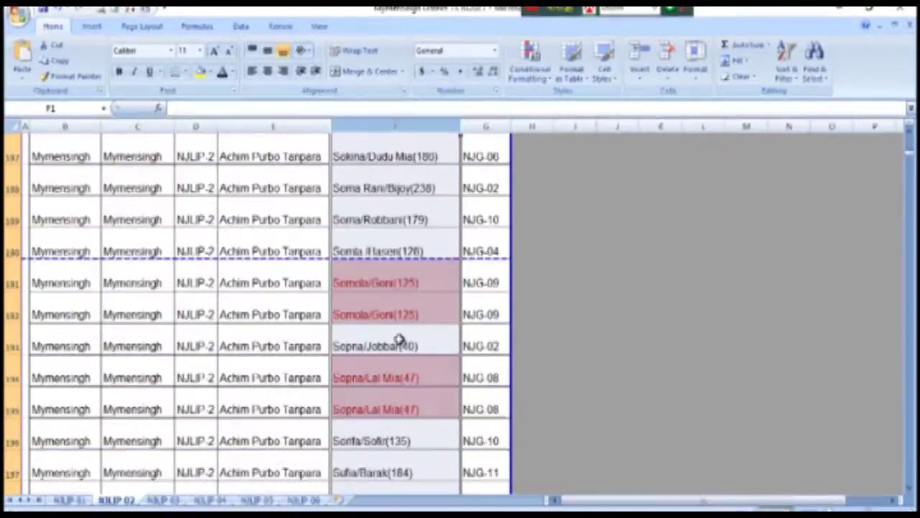
scroll(399, 339, down, 7)
scroll(396, 338, down, 7)
scroll(396, 342, down, 7)
scroll(396, 345, down, 7)
scroll(396, 345, down, 7)
scroll(398, 348, down, 7)
scroll(396, 351, down, 7)
scroll(396, 367, down, 7)
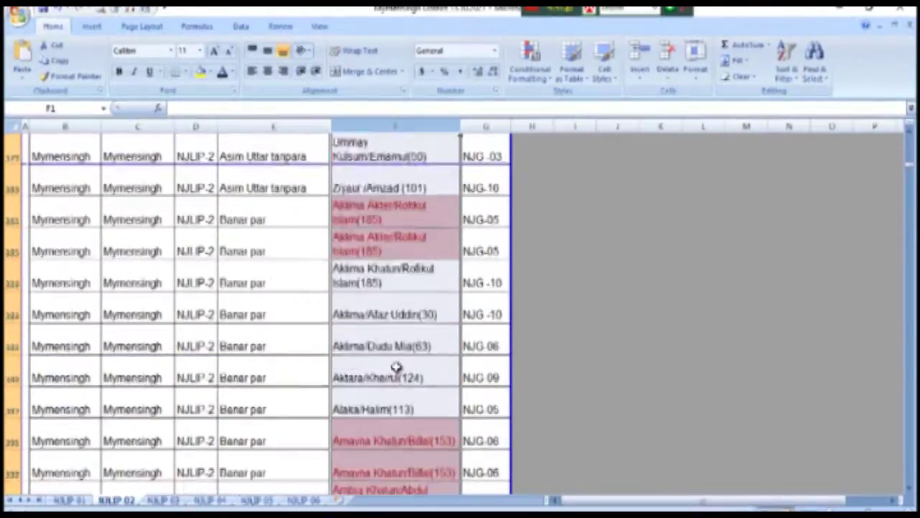
scroll(397, 365, down, 7)
scroll(400, 363, down, 7)
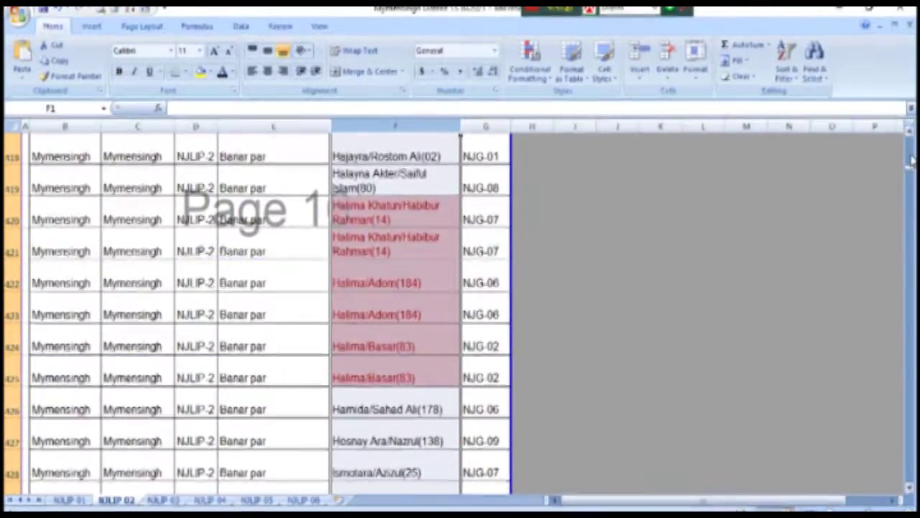
drag(911, 173, 876, 443)
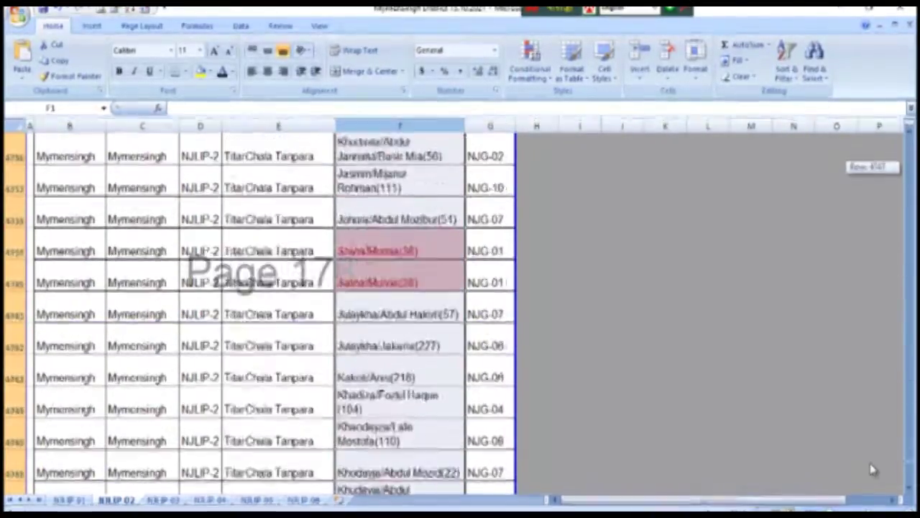
drag(876, 442, 871, 470)
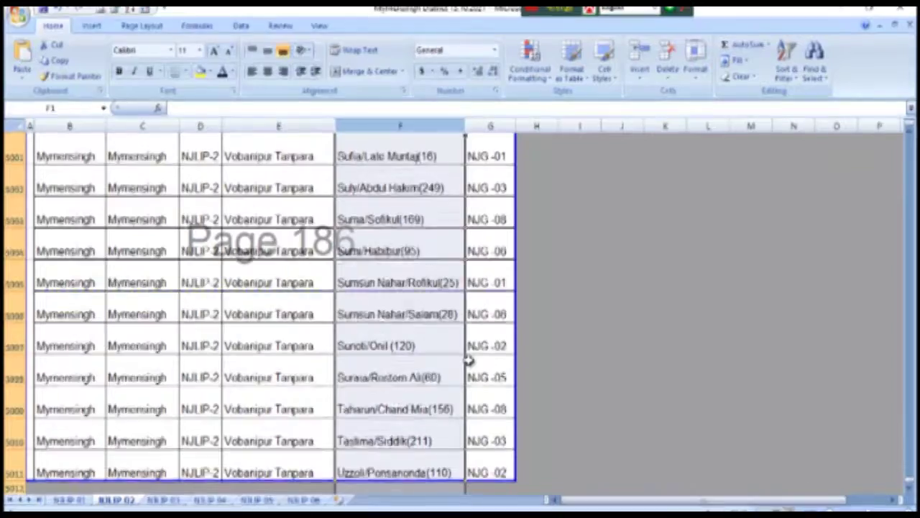
scroll(468, 361, up, 3)
scroll(392, 243, up, 4)
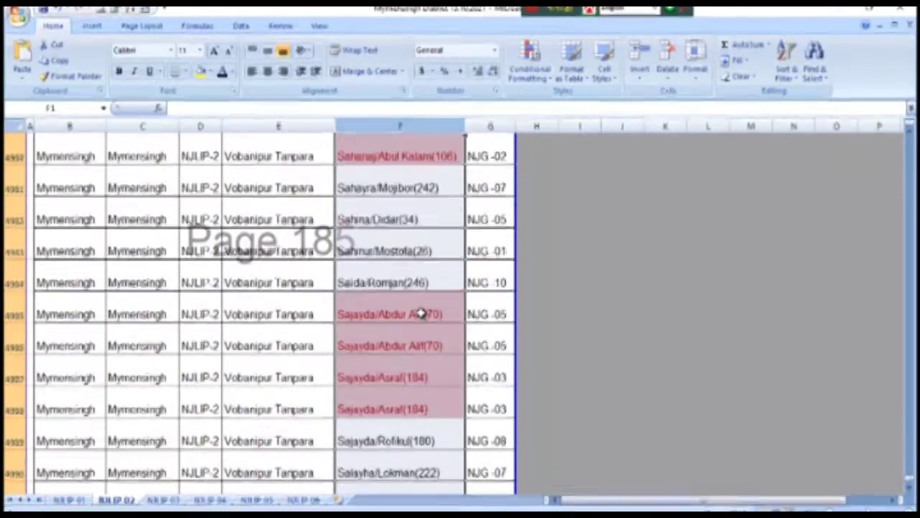
scroll(436, 367, up, 11)
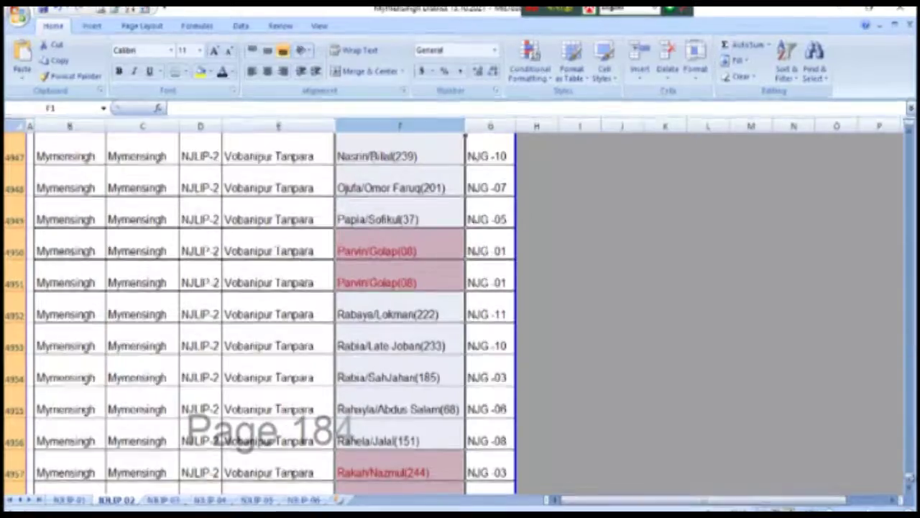
drag(910, 479, 903, 139)
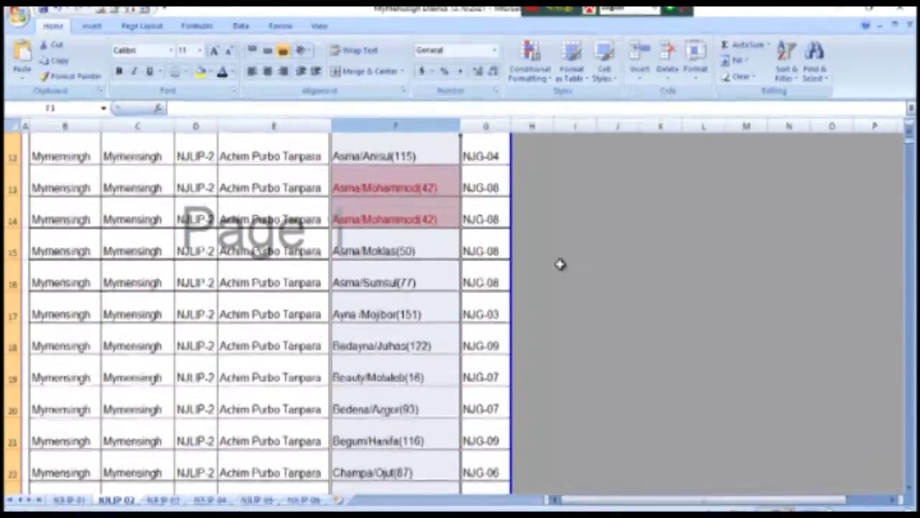
scroll(448, 249, up, 1)
scroll(448, 250, up, 3)
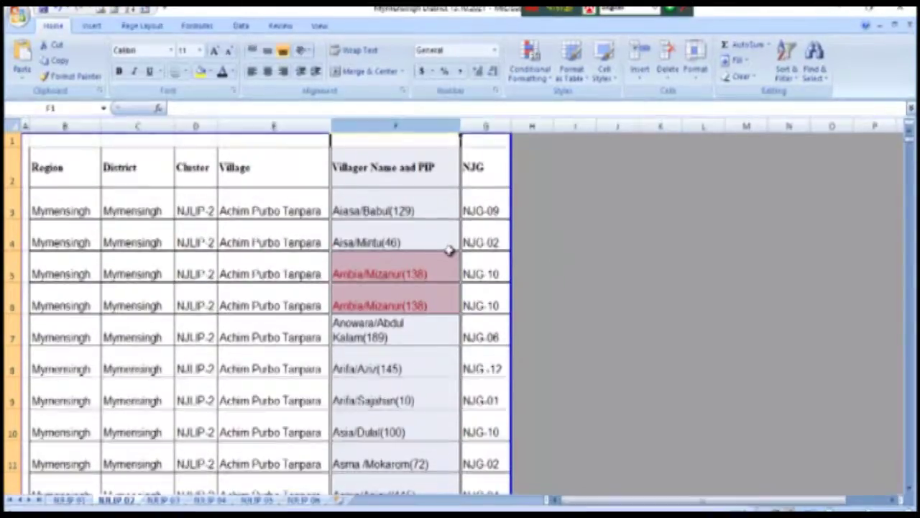
Select the whole Villager Name and PIP column and launch Data > Remove Duplicates.
click(323, 166)
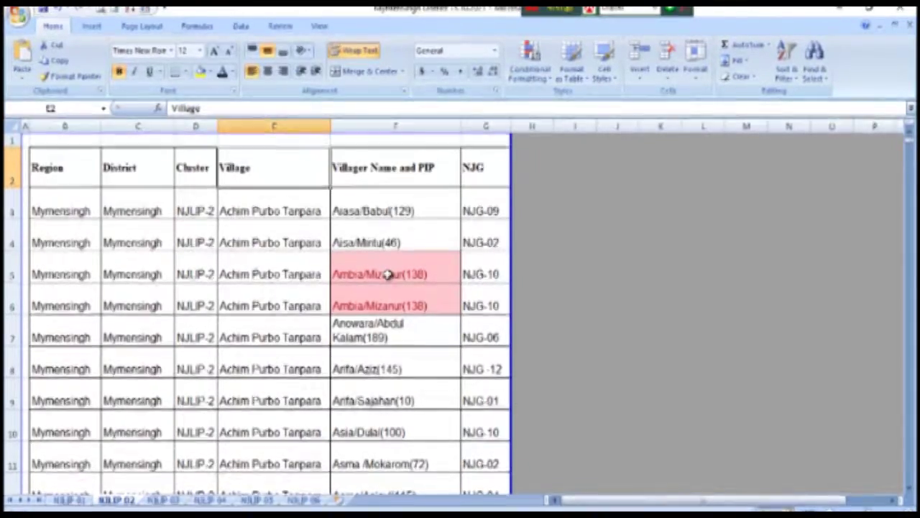
click(364, 125)
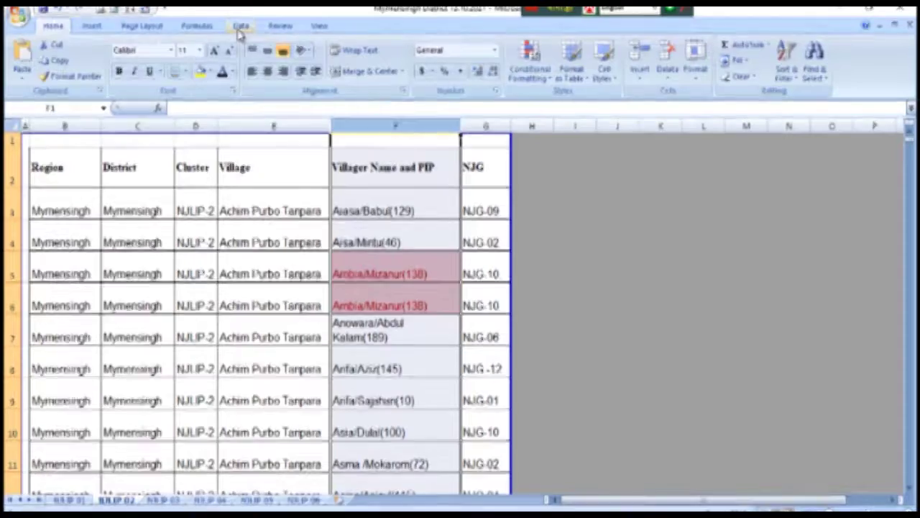
click(240, 27)
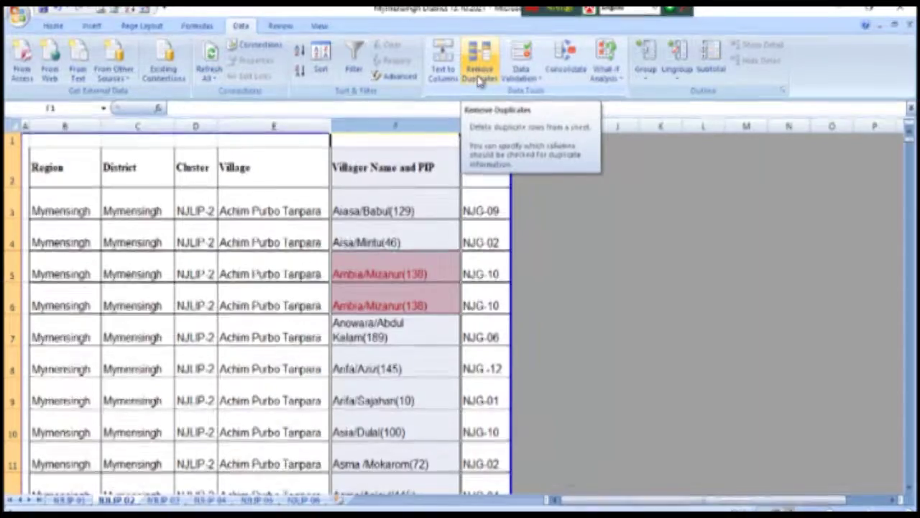
click(479, 81)
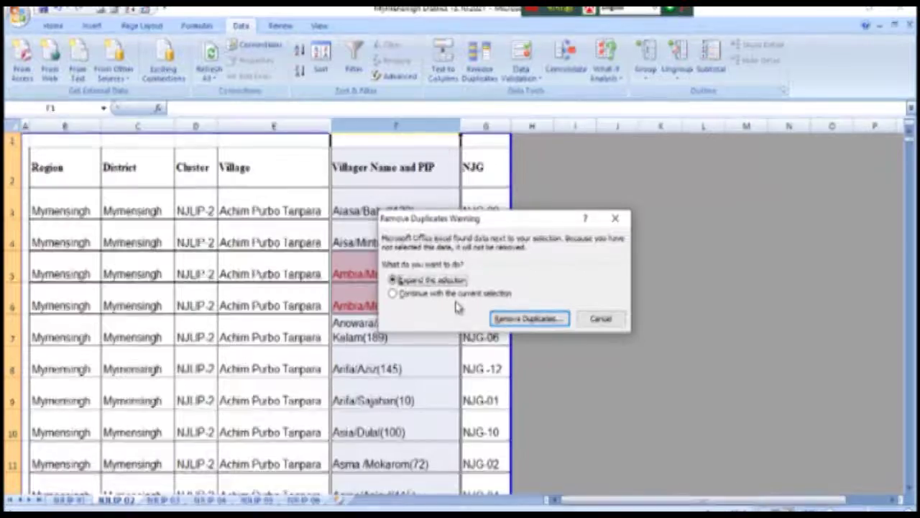
Continue with column F only and enable 'My data has headers' for duplicate removal.
click(394, 294)
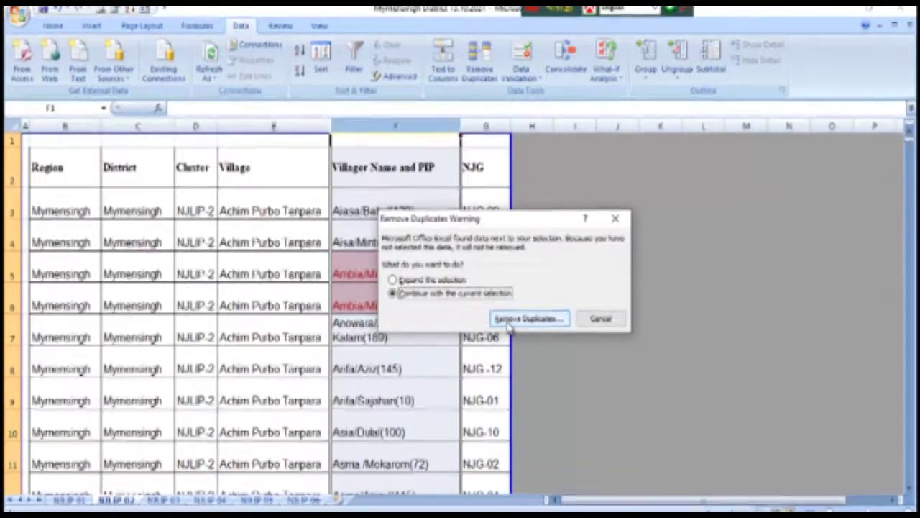
click(509, 321)
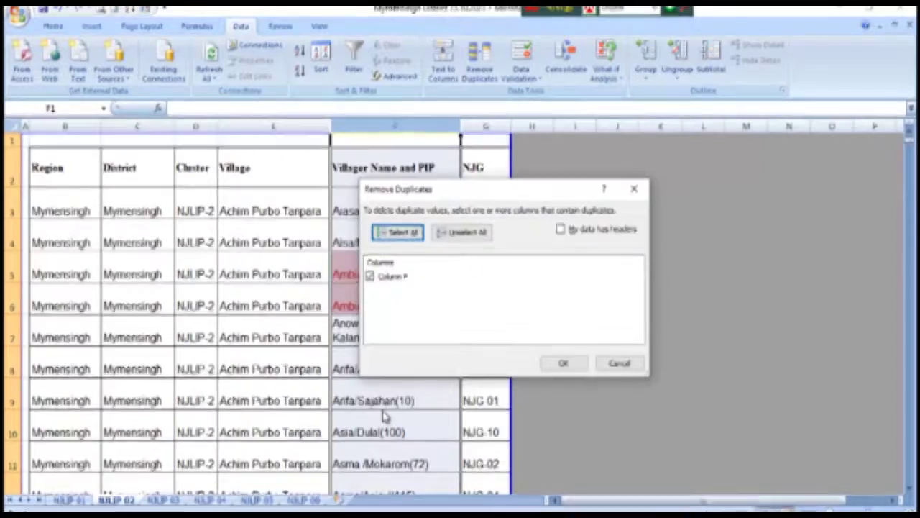
click(561, 230)
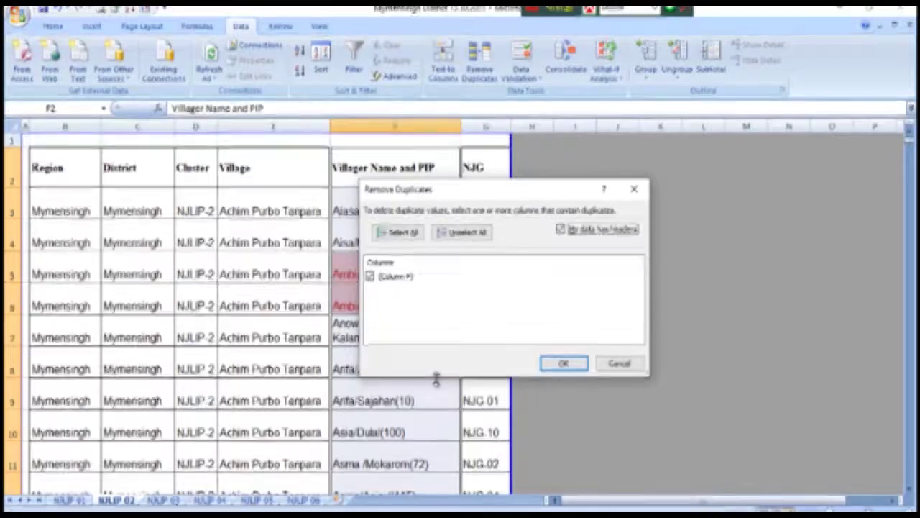
Remove duplicates from column F, deleting 670 values and keeping 4540 unique ones.
click(579, 362)
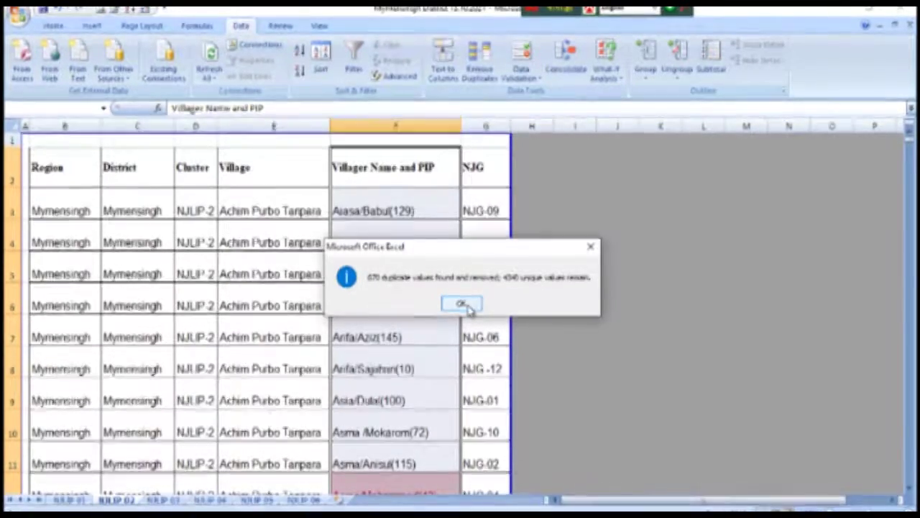
click(464, 306)
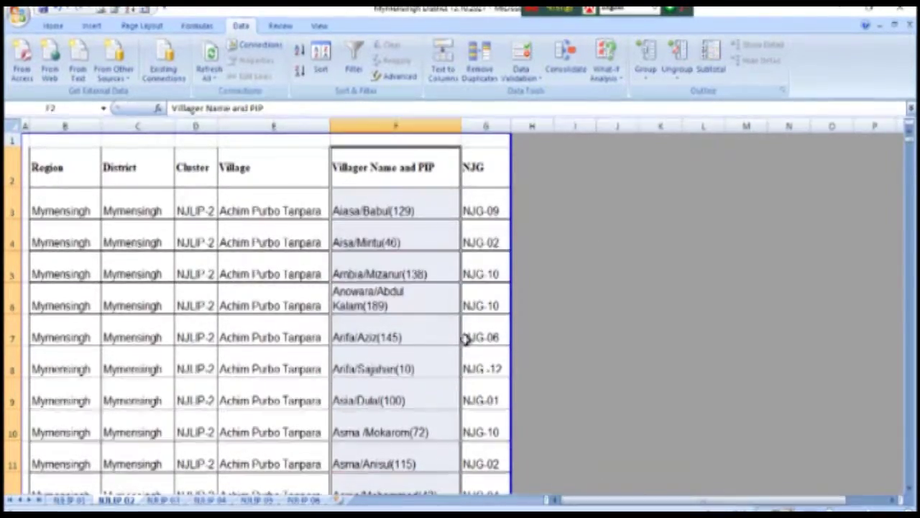
Review the sheet after removal, then undo the column-only duplicate removal with Ctrl+Z.
scroll(432, 338, down, 3)
scroll(404, 379, down, 3)
scroll(404, 378, down, 5)
scroll(404, 379, down, 4)
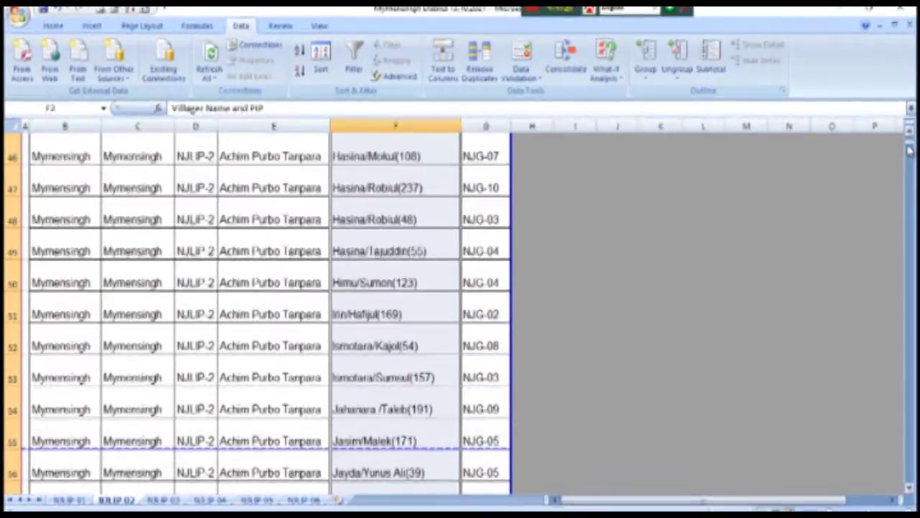
mouse_move(908, 157)
mouse_down()
mouse_move(908, 147)
mouse_move(884, 482)
mouse_up()
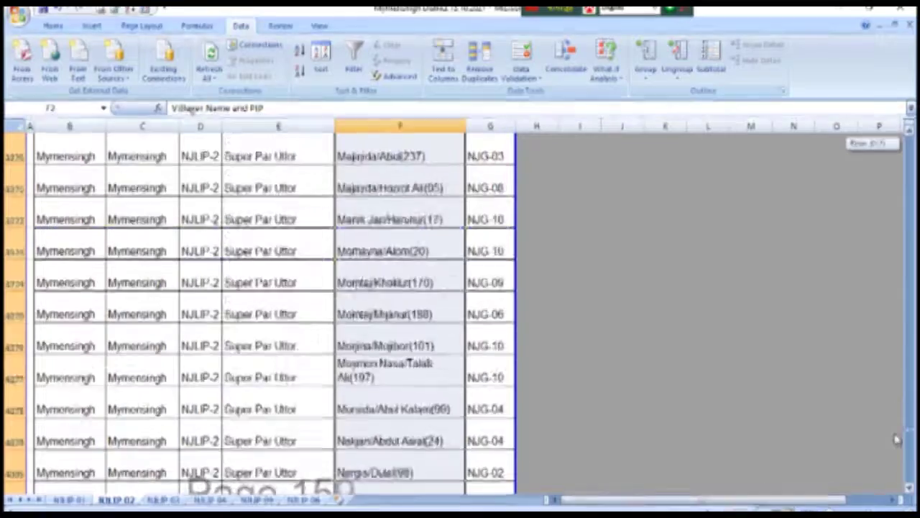
drag(884, 482, 746, 451)
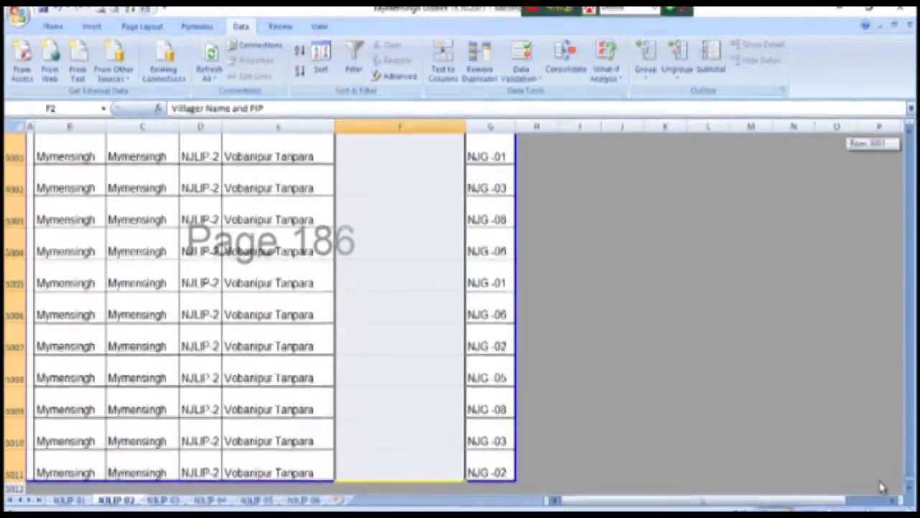
scroll(331, 420, up, 5)
scroll(460, 407, up, 5)
scroll(286, 409, up, 5)
scroll(285, 409, up, 5)
scroll(304, 409, up, 5)
scroll(360, 395, up, 5)
scroll(379, 388, up, 5)
scroll(381, 392, up, 9)
scroll(382, 392, up, 9)
scroll(381, 393, up, 9)
scroll(382, 392, up, 9)
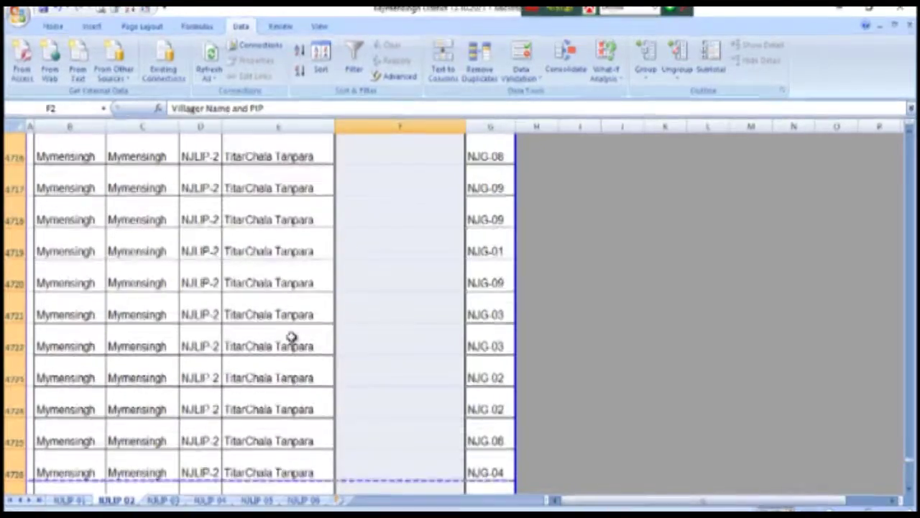
scroll(291, 338, up, 9)
scroll(291, 338, up, 9)
scroll(291, 338, up, 7)
scroll(291, 338, up, 7)
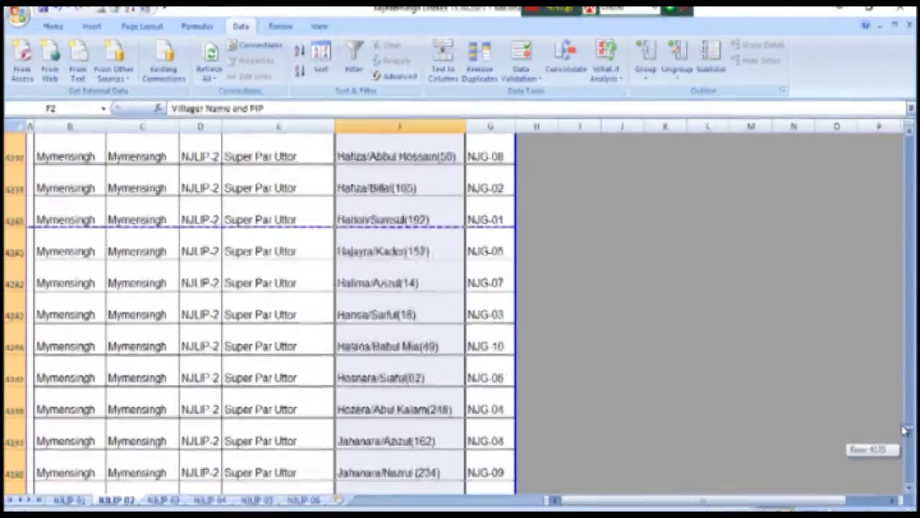
drag(910, 459, 909, 404)
scroll(379, 407, down, 9)
scroll(369, 401, down, 3)
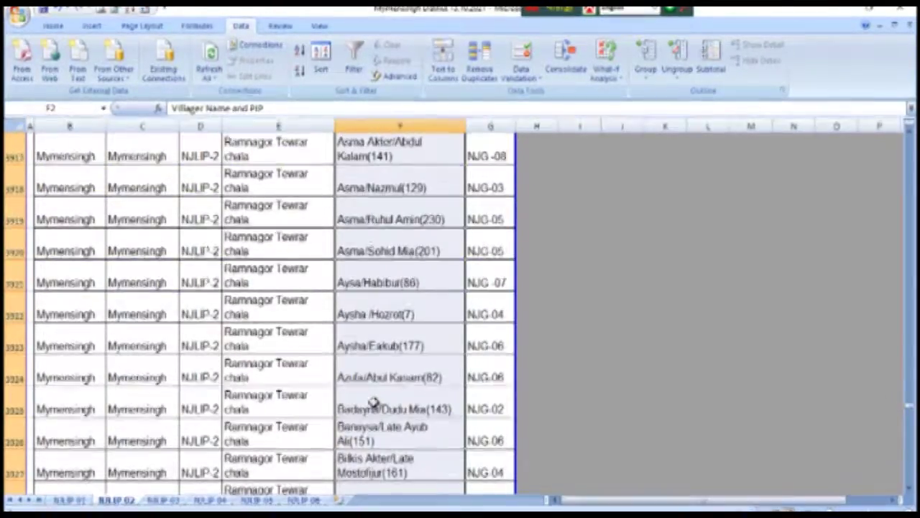
scroll(376, 405, down, 3)
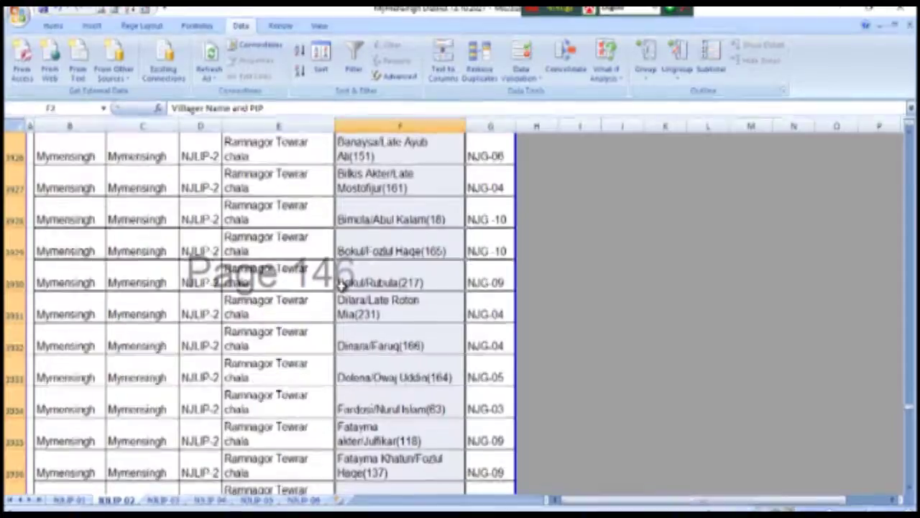
scroll(410, 302, up, 5)
scroll(411, 302, up, 5)
scroll(411, 302, up, 5)
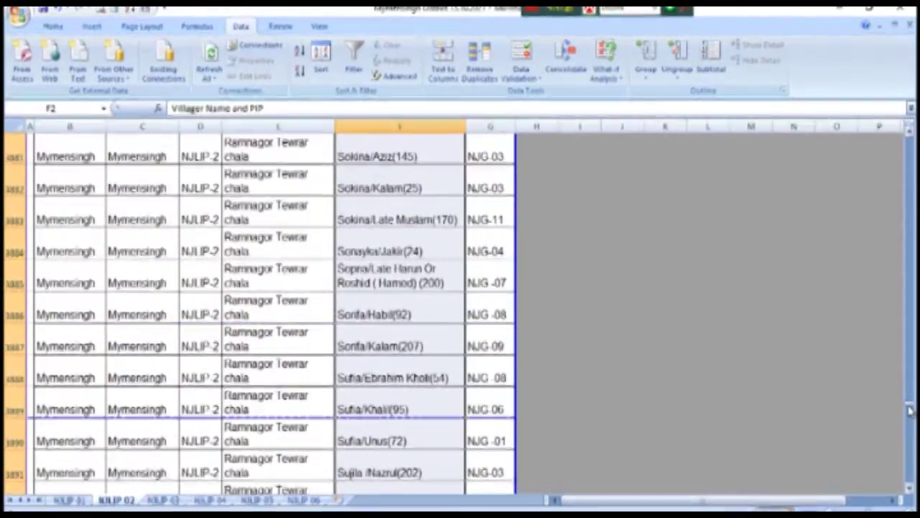
drag(909, 410, 909, 144)
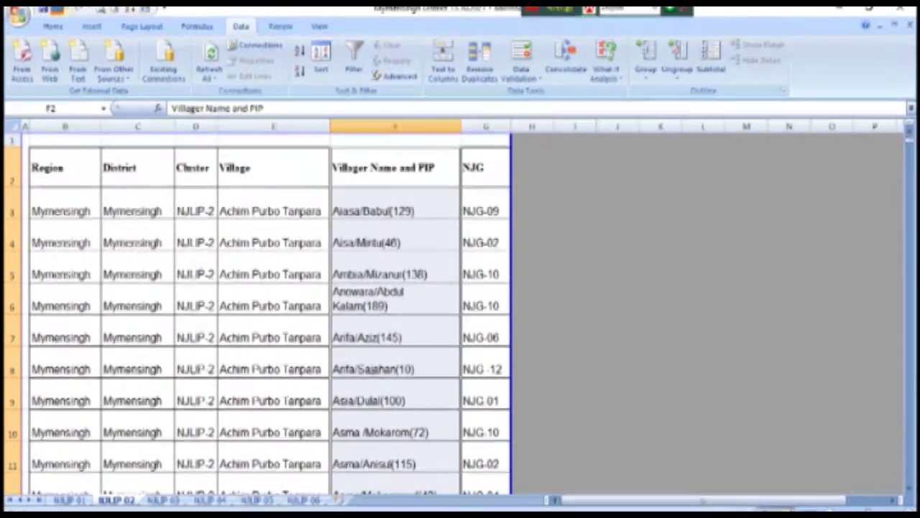
key(ctrl+z)
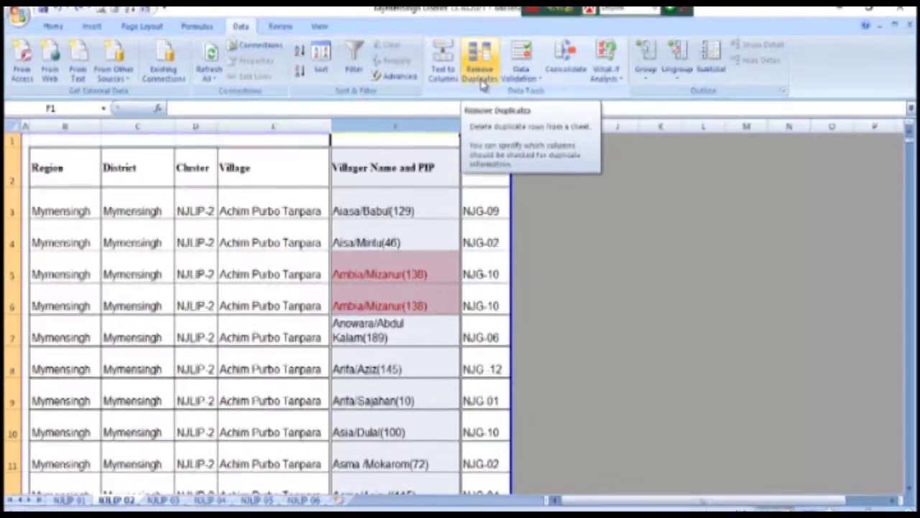
Remove duplicate rows checked across every column, expanding the selection to the whole table.
click(481, 72)
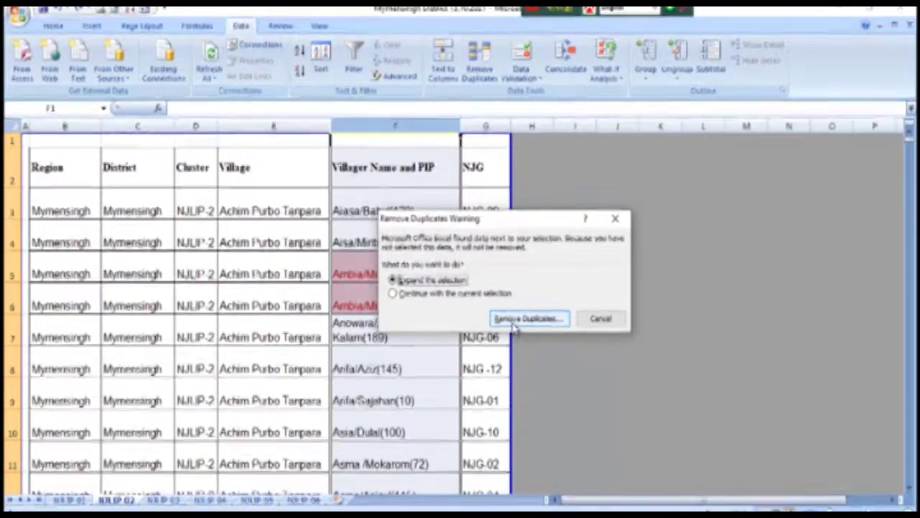
click(514, 325)
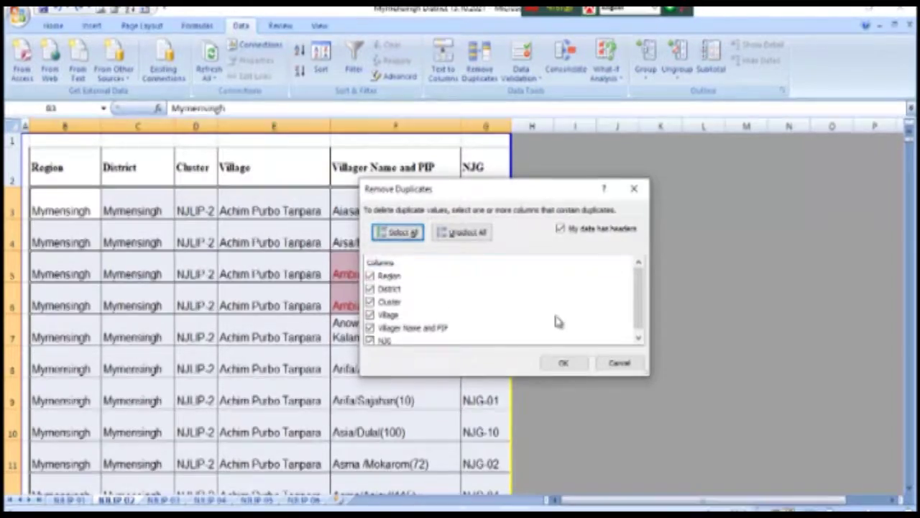
click(564, 364)
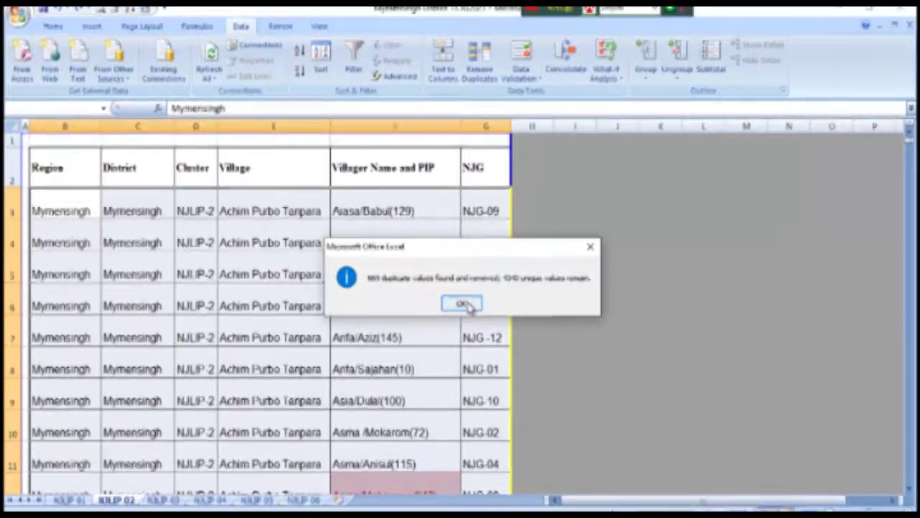
click(468, 303)
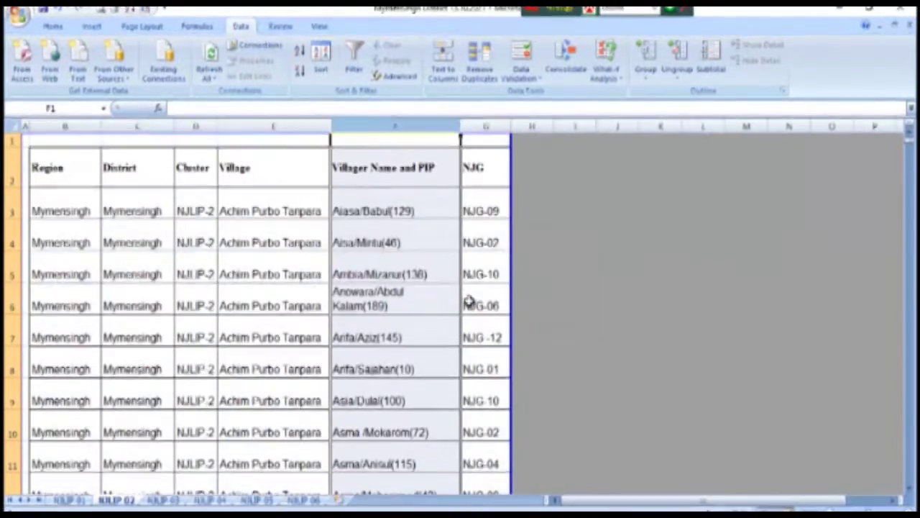
click(456, 291)
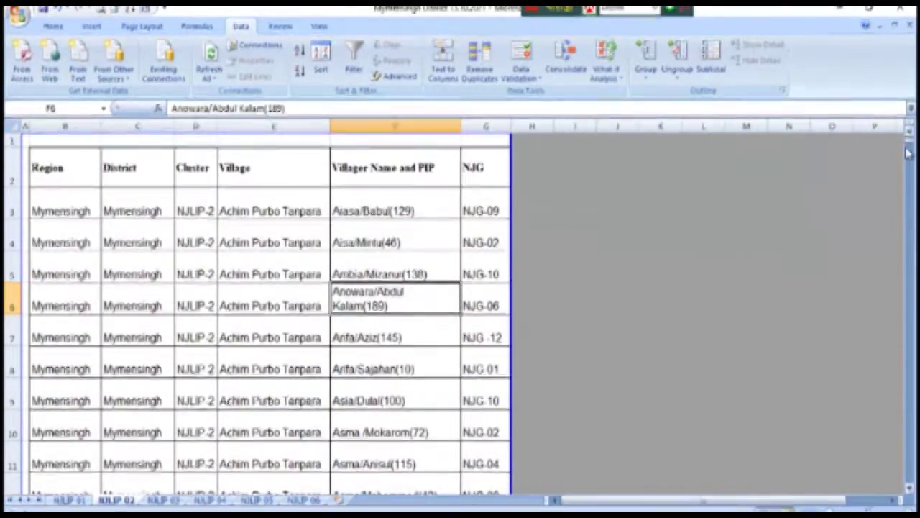
drag(910, 142, 910, 445)
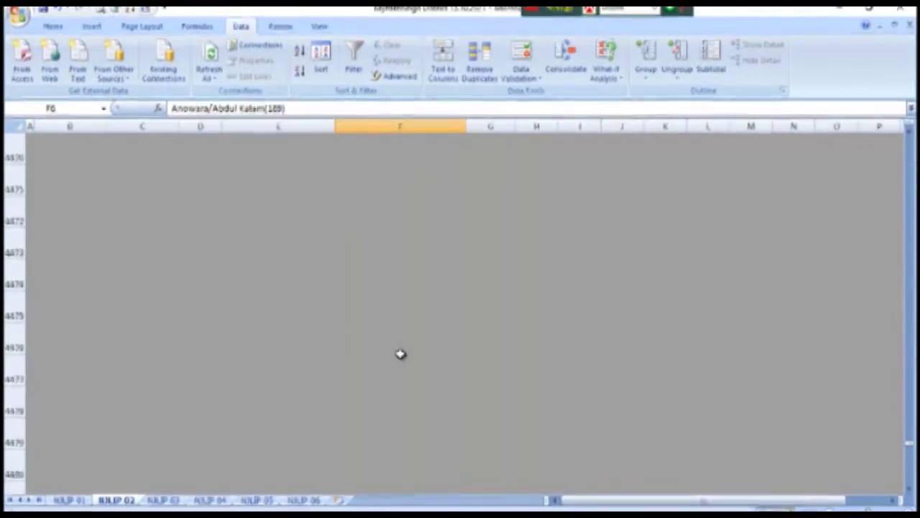
scroll(400, 355, up, 20)
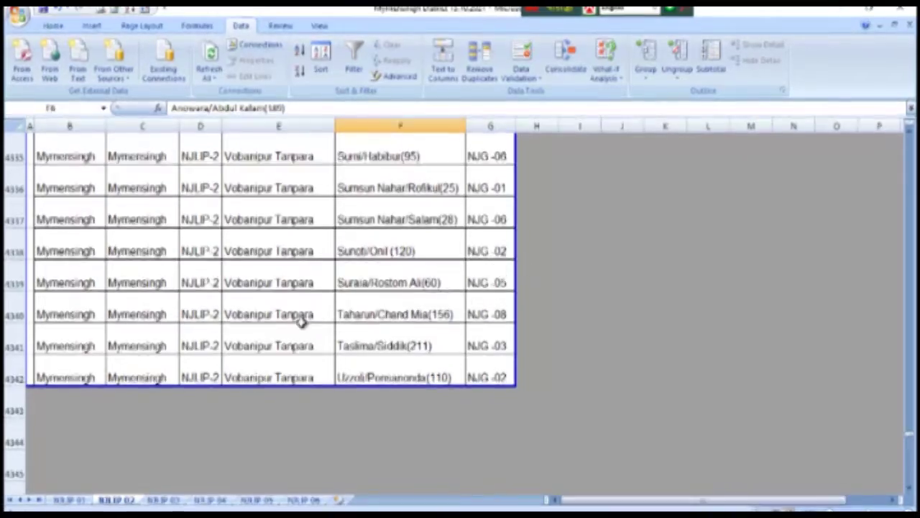
scroll(300, 285, up, 6)
scroll(302, 284, up, 9)
scroll(300, 285, up, 9)
scroll(300, 285, up, 9)
scroll(300, 286, up, 9)
scroll(302, 284, up, 9)
scroll(372, 335, up, 8)
scroll(370, 335, up, 7)
scroll(369, 338, up, 7)
scroll(369, 338, up, 7)
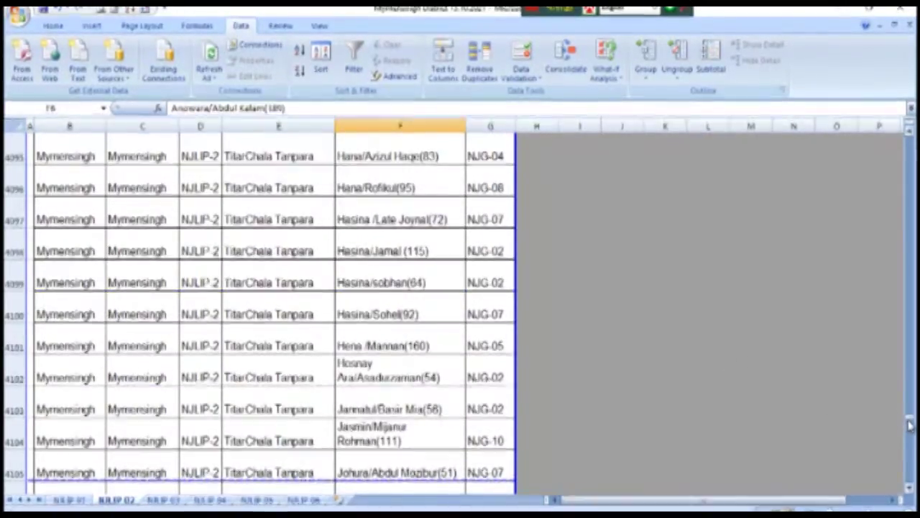
drag(908, 425, 897, 146)
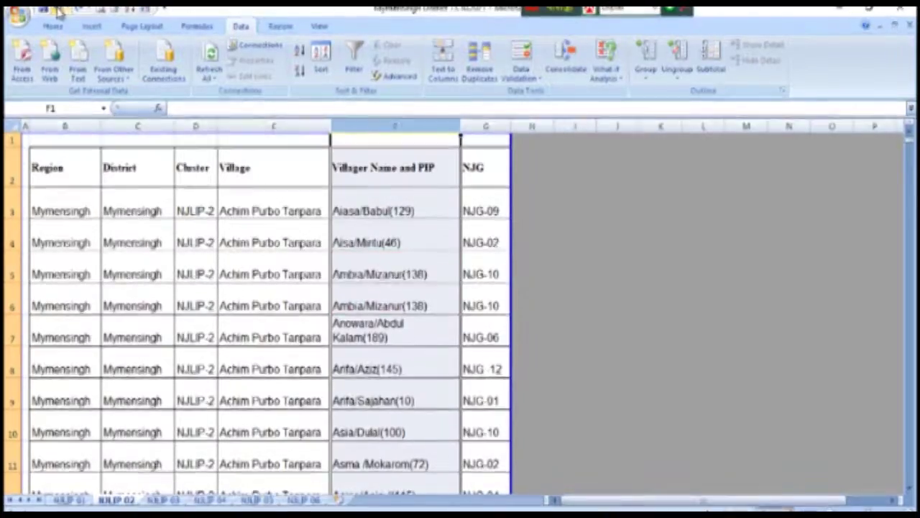
click(429, 324)
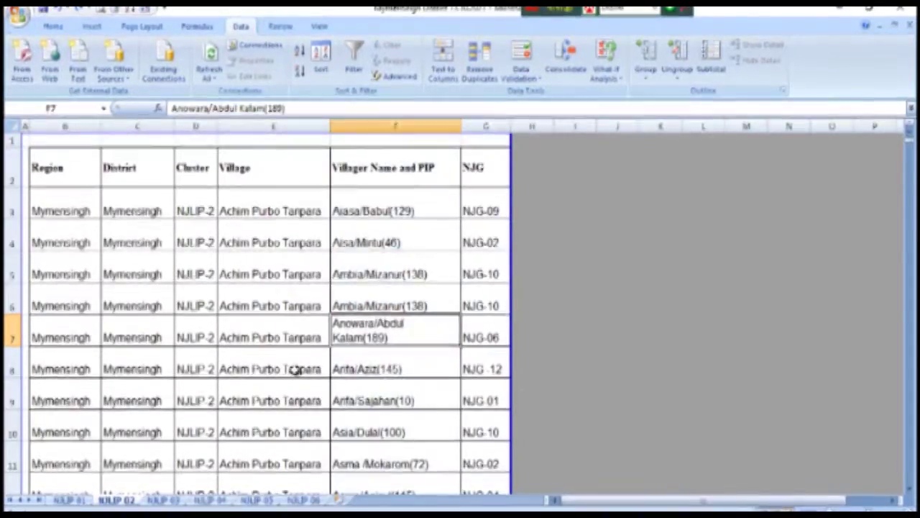
scroll(361, 397, down, 5)
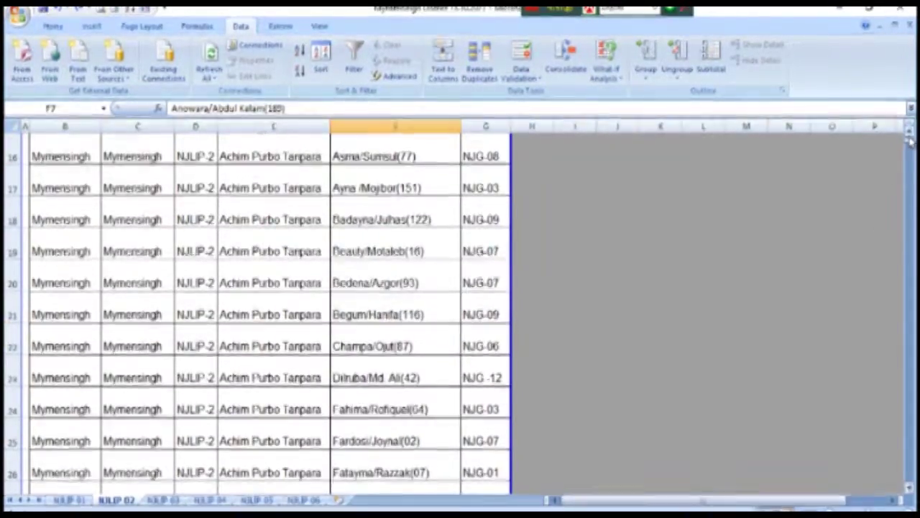
drag(911, 143, 890, 484)
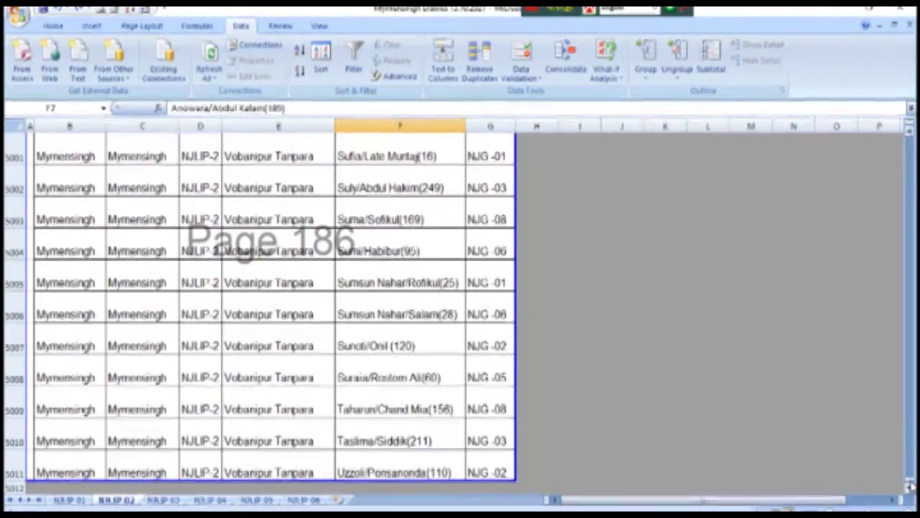
drag(909, 467, 907, 140)
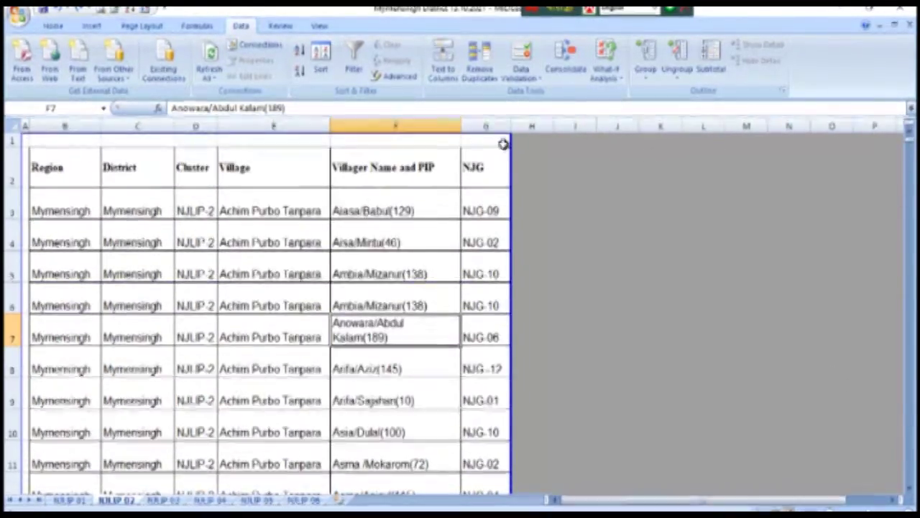
click(416, 126)
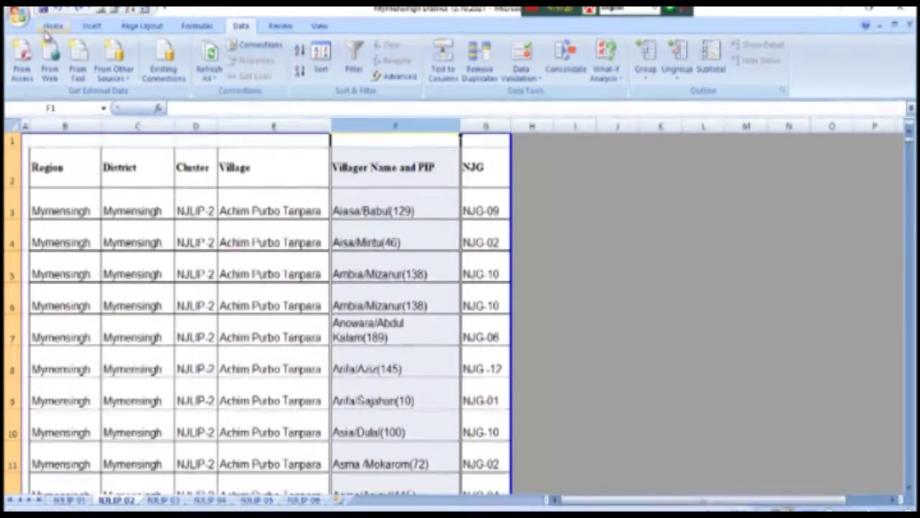
Reapply the light red Duplicate Values highlight to column F and scroll to check pairs.
click(47, 29)
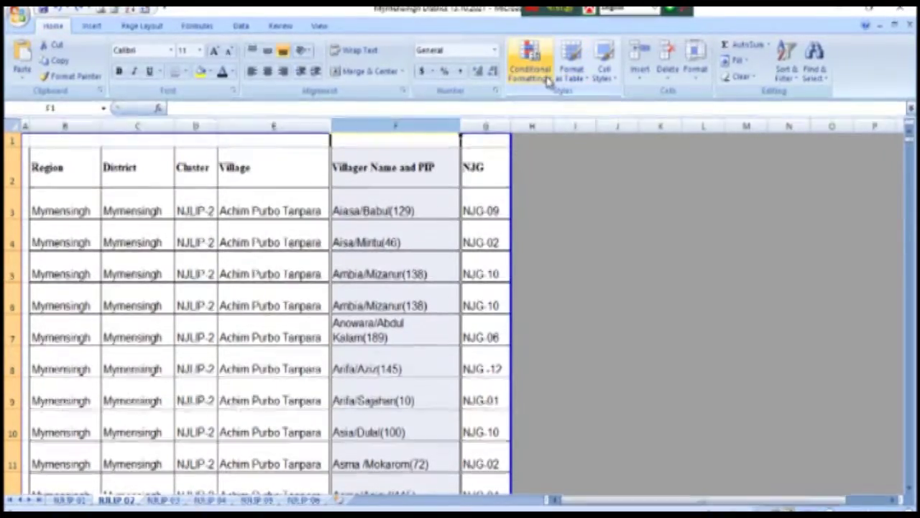
click(533, 63)
mouse_move(561, 105)
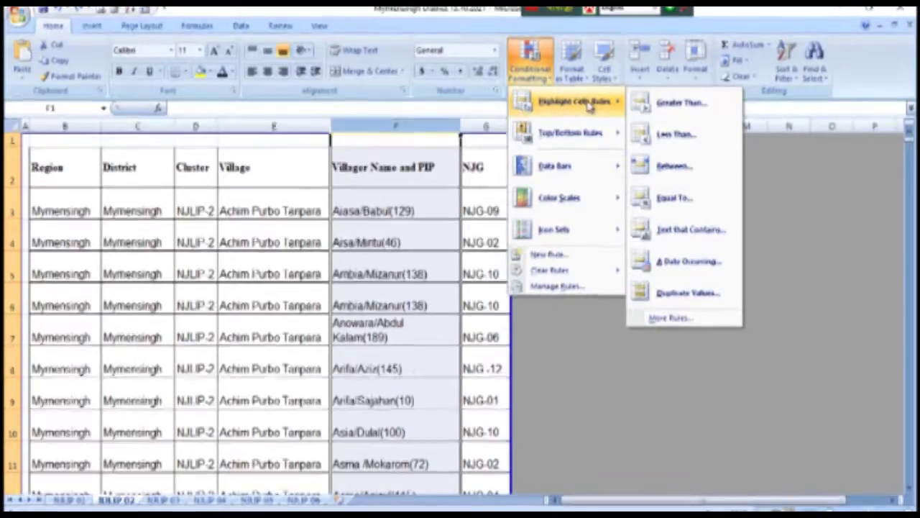
click(692, 294)
click(534, 311)
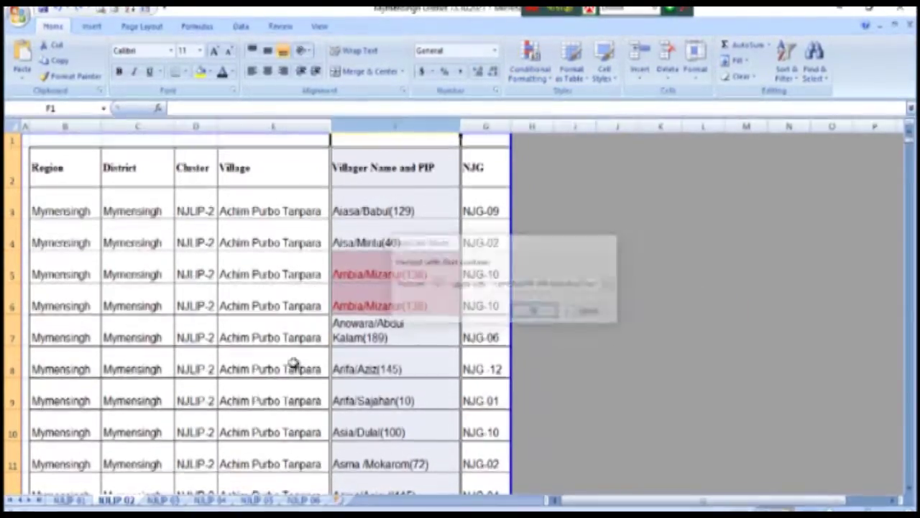
scroll(413, 357, down, 4)
scroll(415, 280, down, 4)
scroll(413, 240, down, 4)
scroll(450, 322, up, 3)
scroll(439, 377, up, 10)
scroll(443, 377, up, 2)
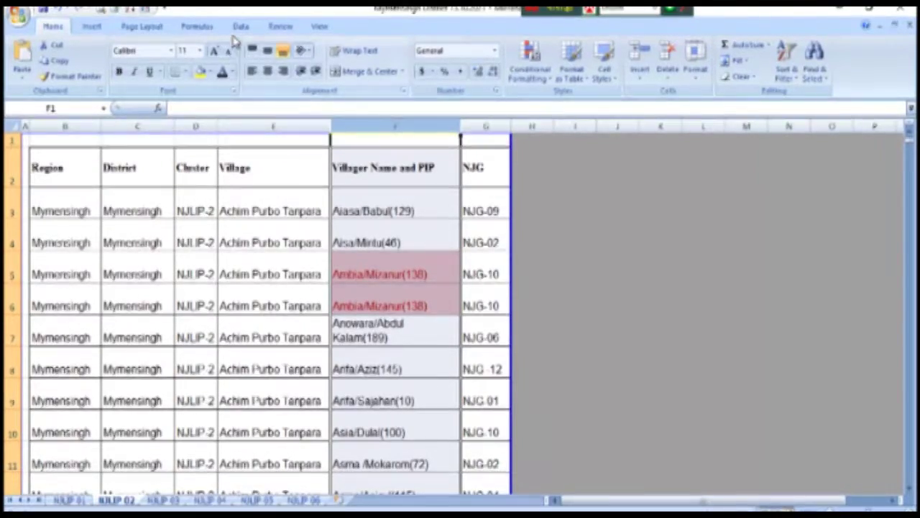
Remove duplicate rows across all columns with the selection expanded, leaving 4540 unique values.
click(241, 27)
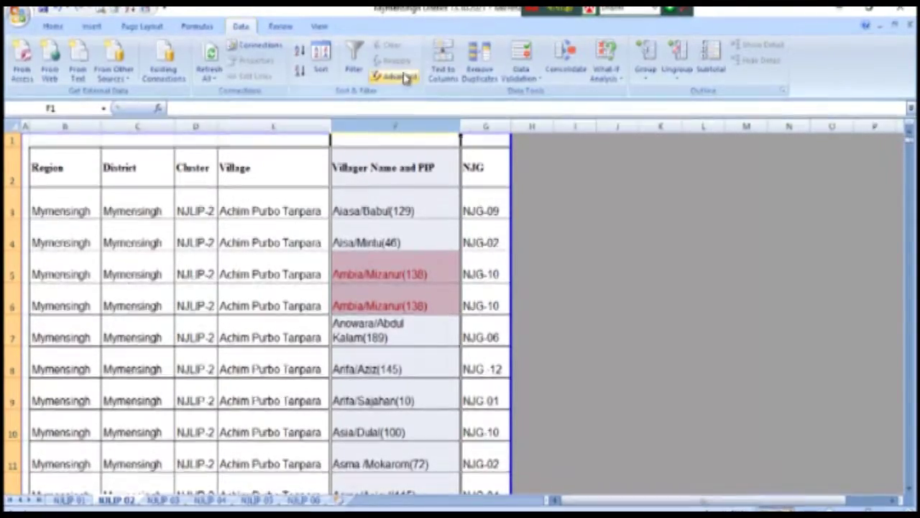
click(480, 61)
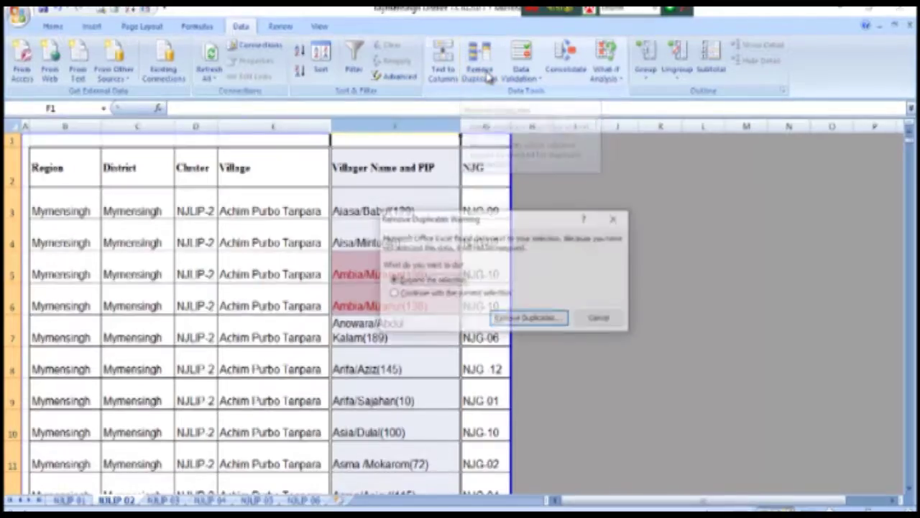
click(514, 318)
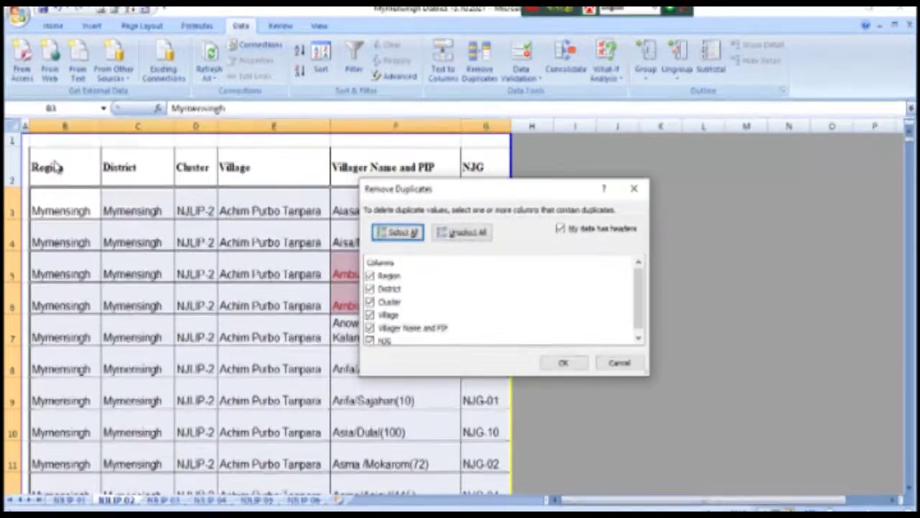
click(564, 363)
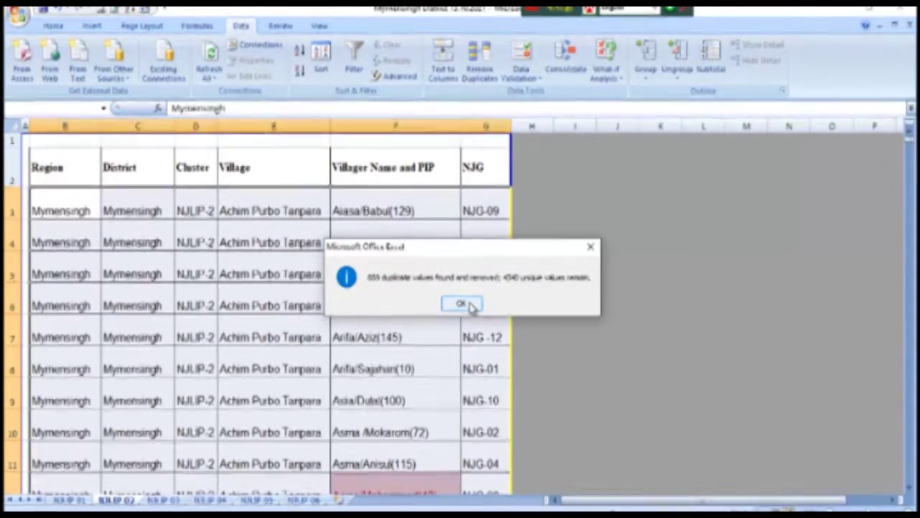
click(462, 304)
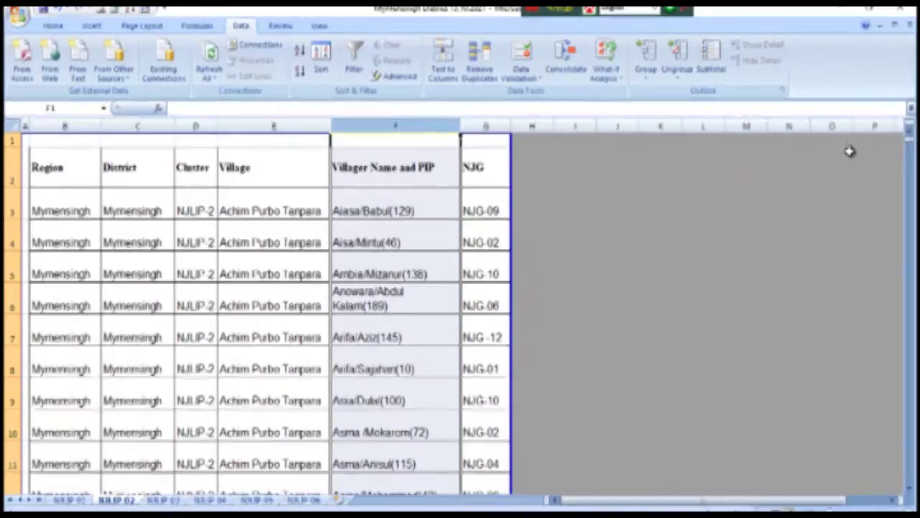
mouse_move(909, 133)
mouse_down()
mouse_move(895, 451)
mouse_move(893, 431)
mouse_up()
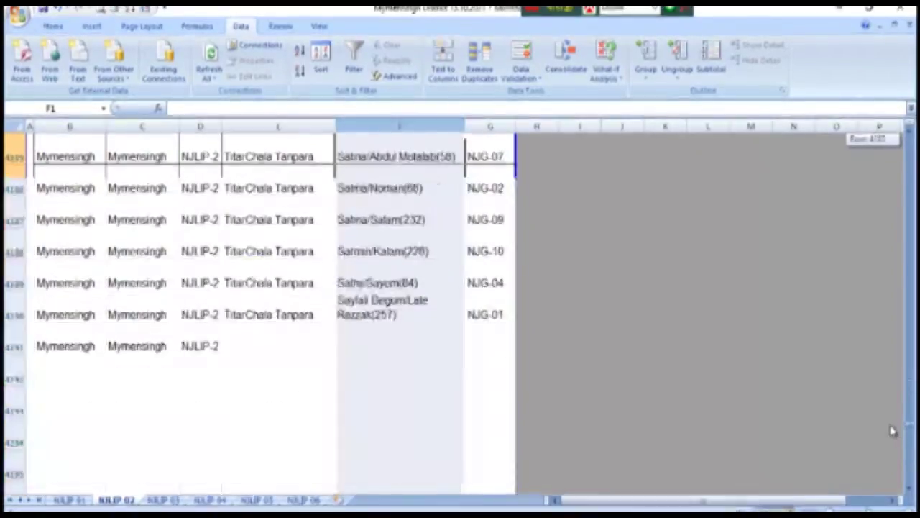
scroll(335, 405, down, 10)
scroll(337, 405, down, 10)
scroll(337, 405, down, 10)
scroll(308, 401, down, 10)
scroll(308, 401, down, 8)
scroll(309, 399, down, 8)
scroll(311, 398, down, 8)
scroll(314, 394, down, 8)
scroll(312, 395, down, 3)
scroll(312, 395, up, 2)
scroll(427, 387, down, 8)
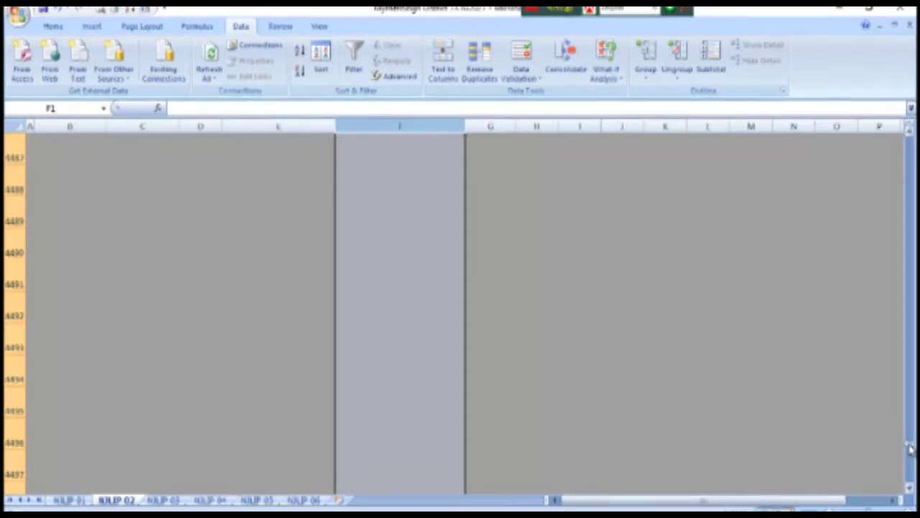
drag(910, 450, 909, 144)
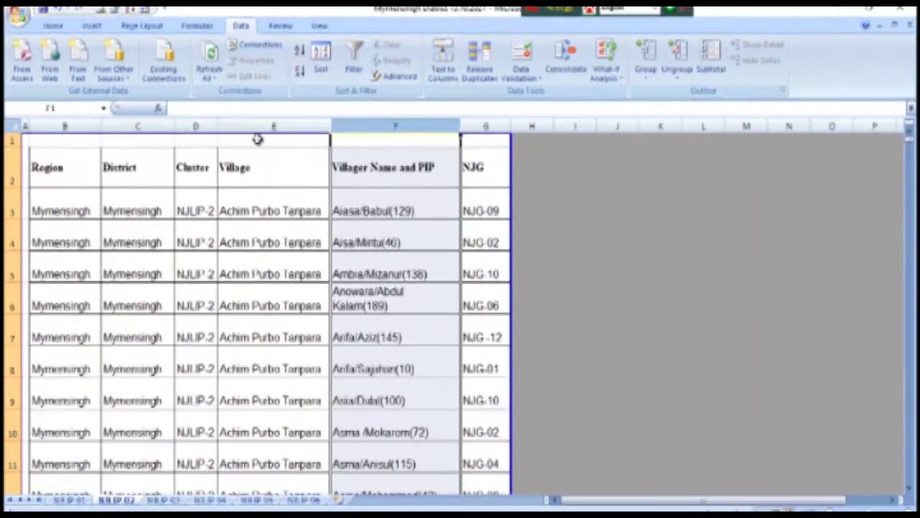
click(261, 164)
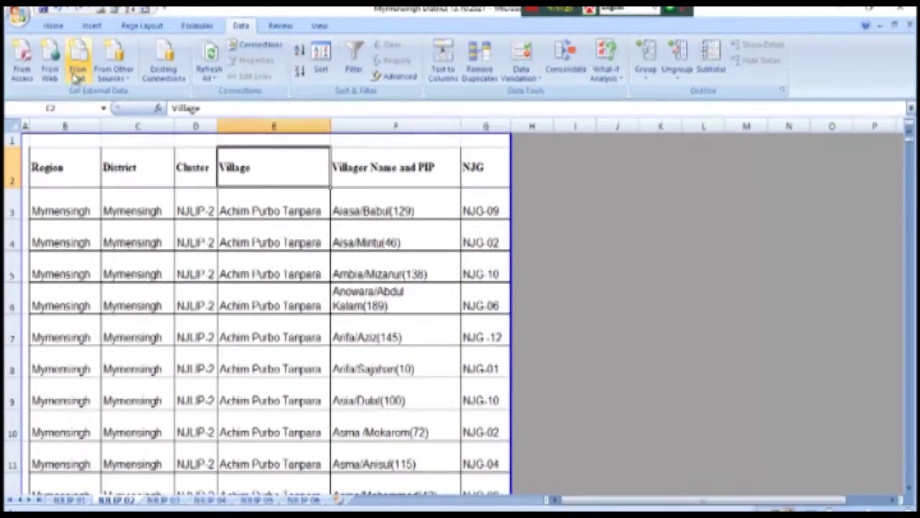
click(54, 26)
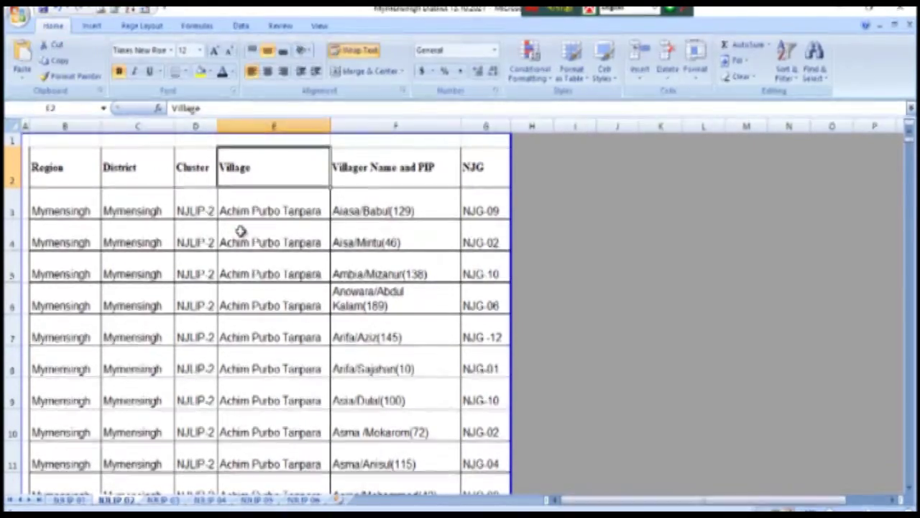
click(241, 234)
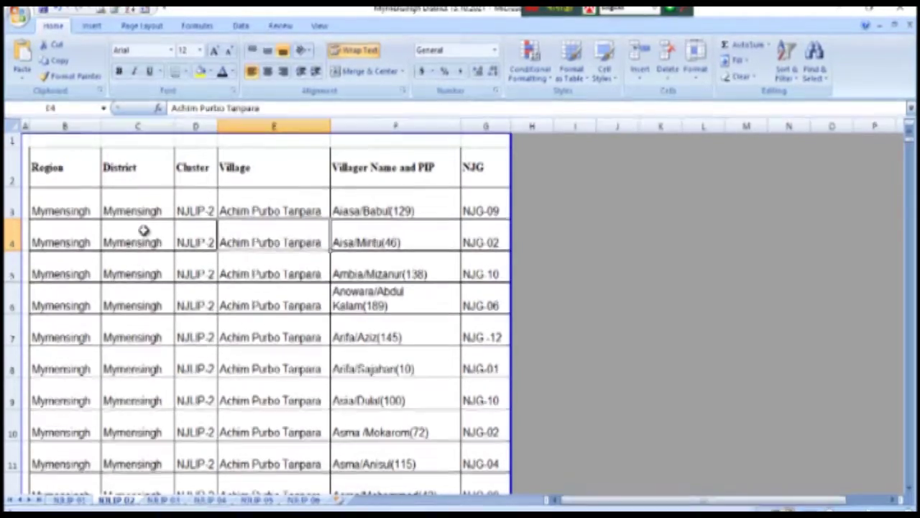
key(Right)
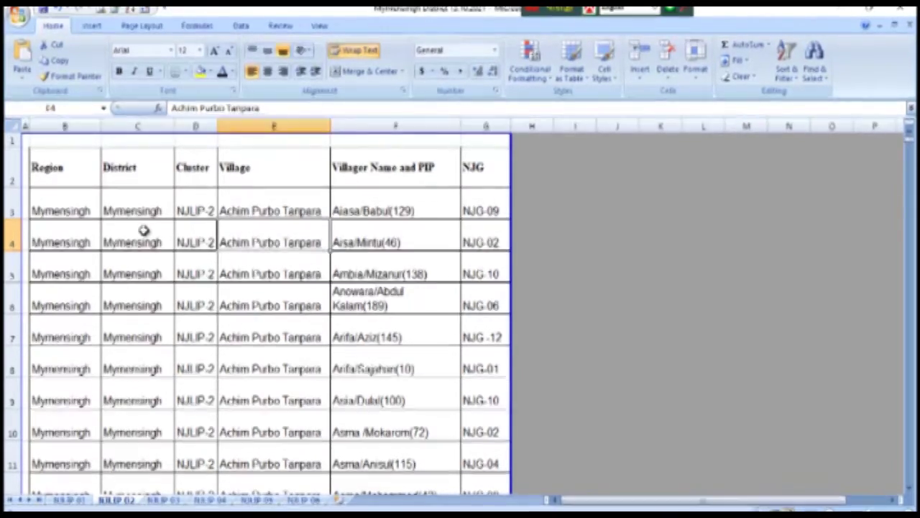